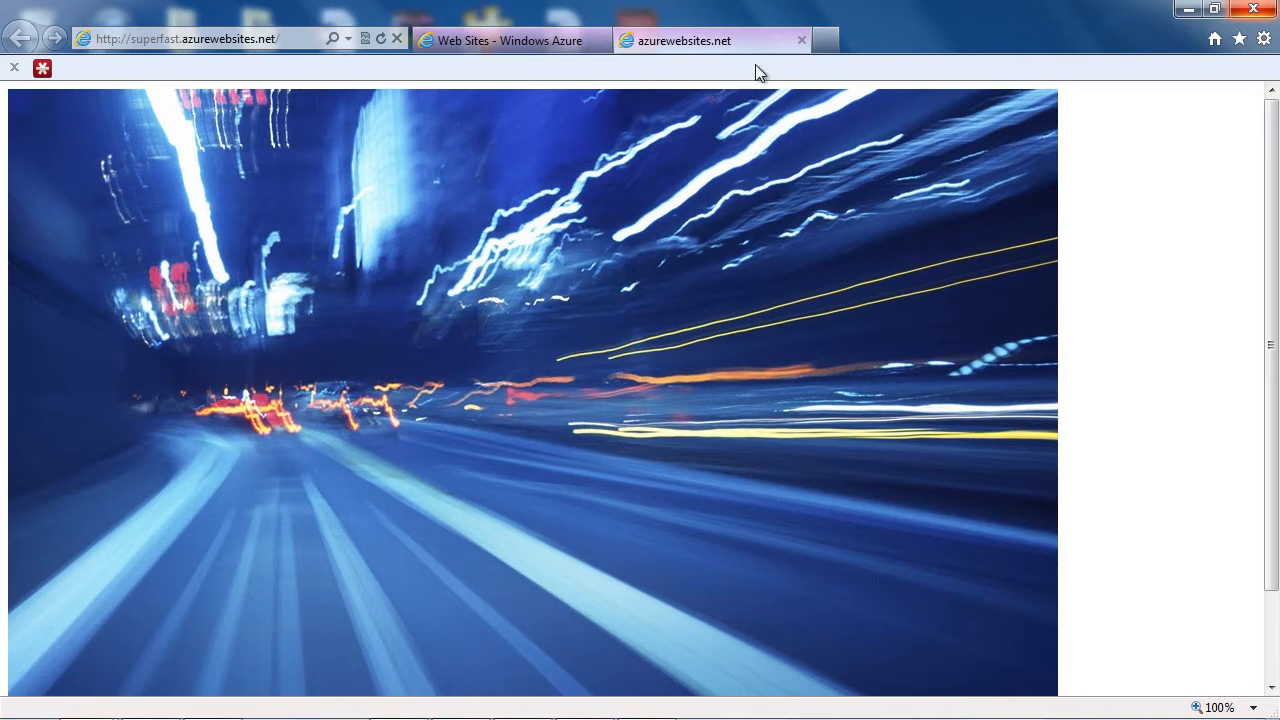
Close the site preview, turn on Failed Request Tracing in the superfast web site's configuration, and save the change.
{"action": "left_click", "coordinate": [802, 42]}
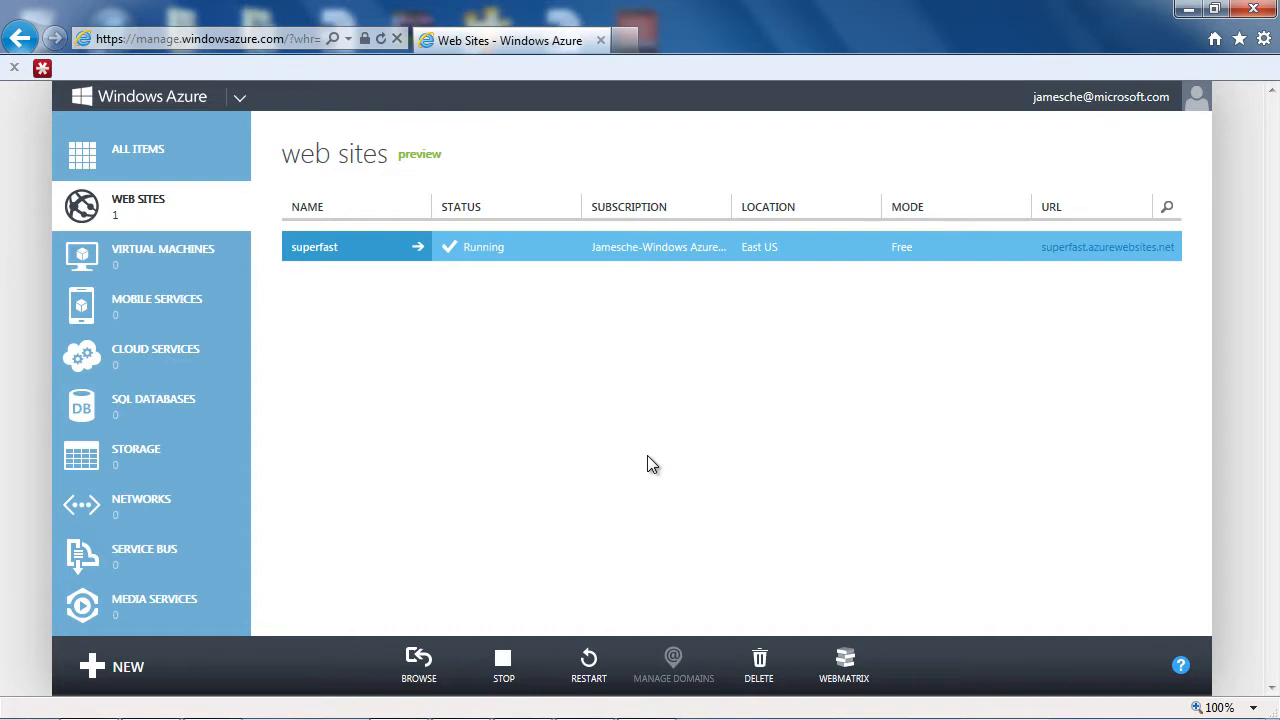
{"action": "left_click", "coordinate": [320, 252]}
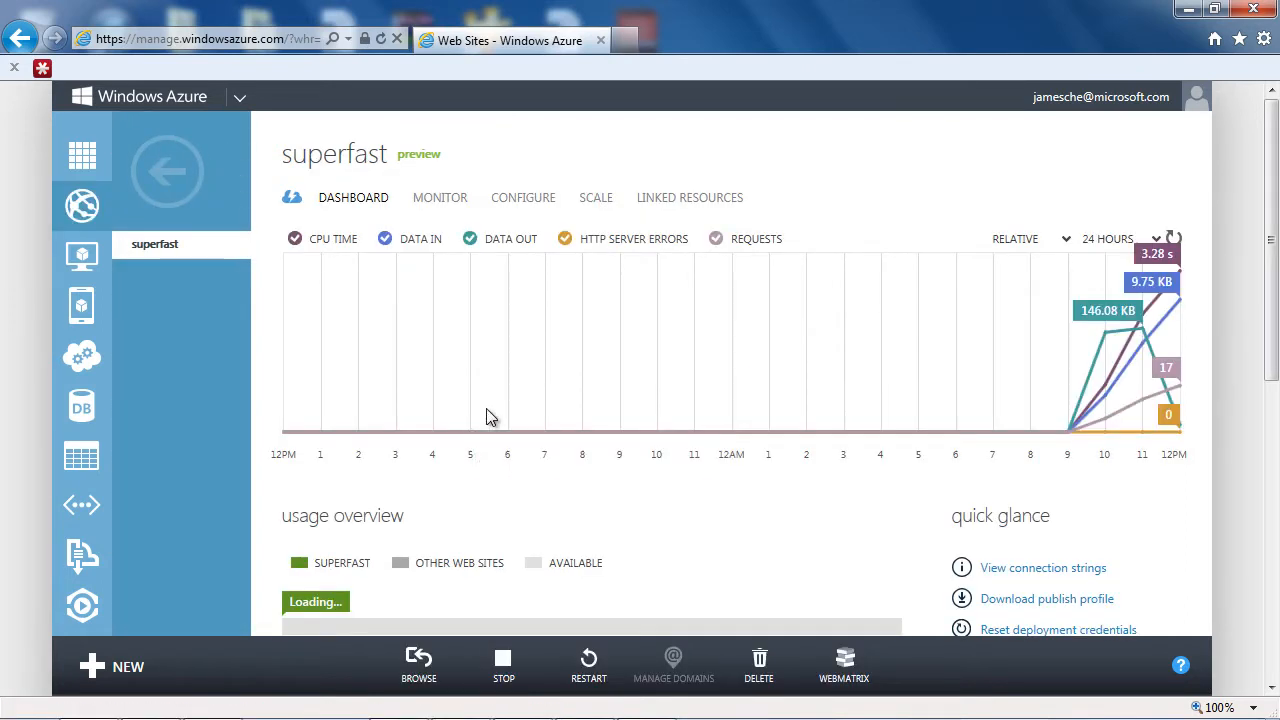
{"action": "left_click", "coordinate": [537, 204]}
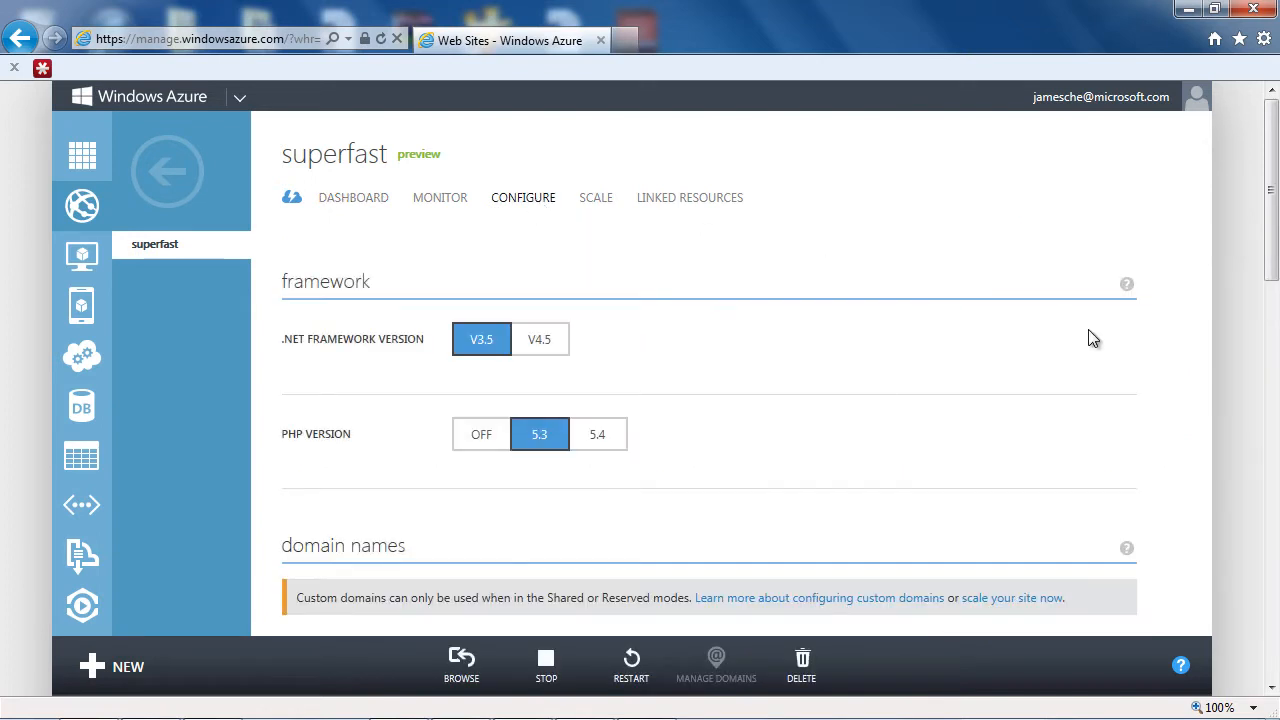
{"action": "left_click_drag", "start_coordinate": [1271, 192], "coordinate": [1271, 362]}
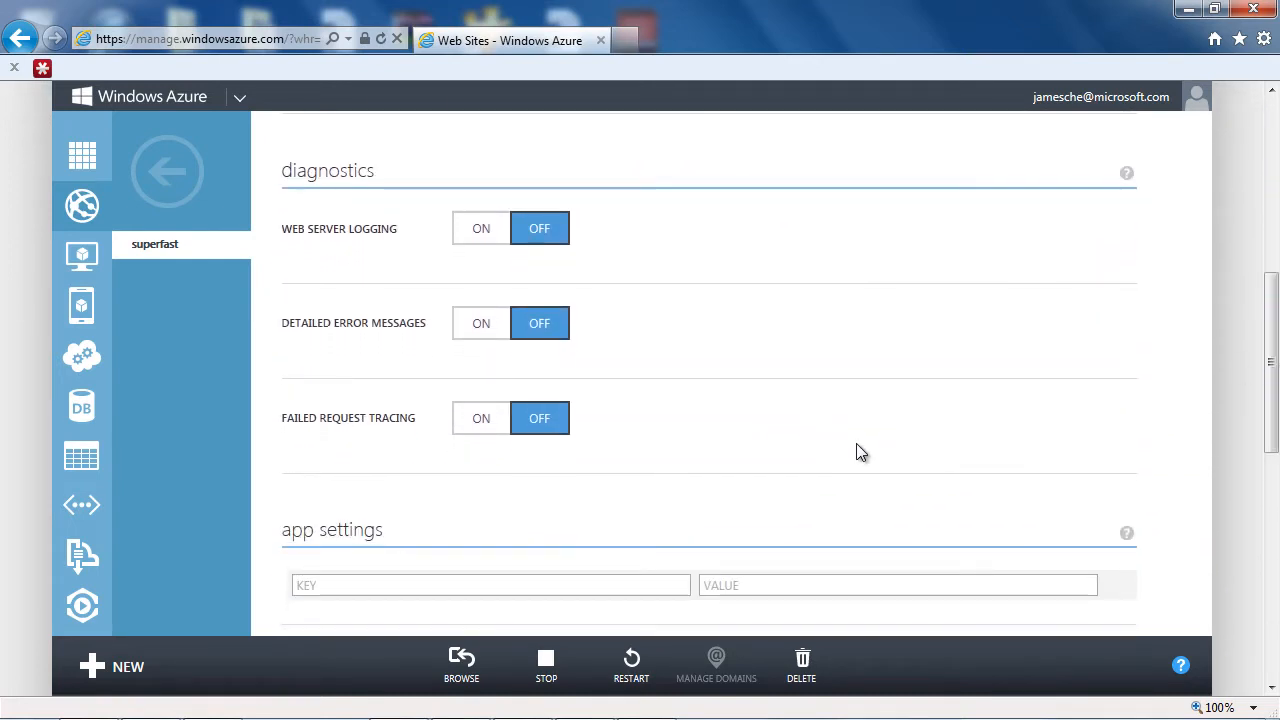
{"action": "left_click", "coordinate": [474, 420]}
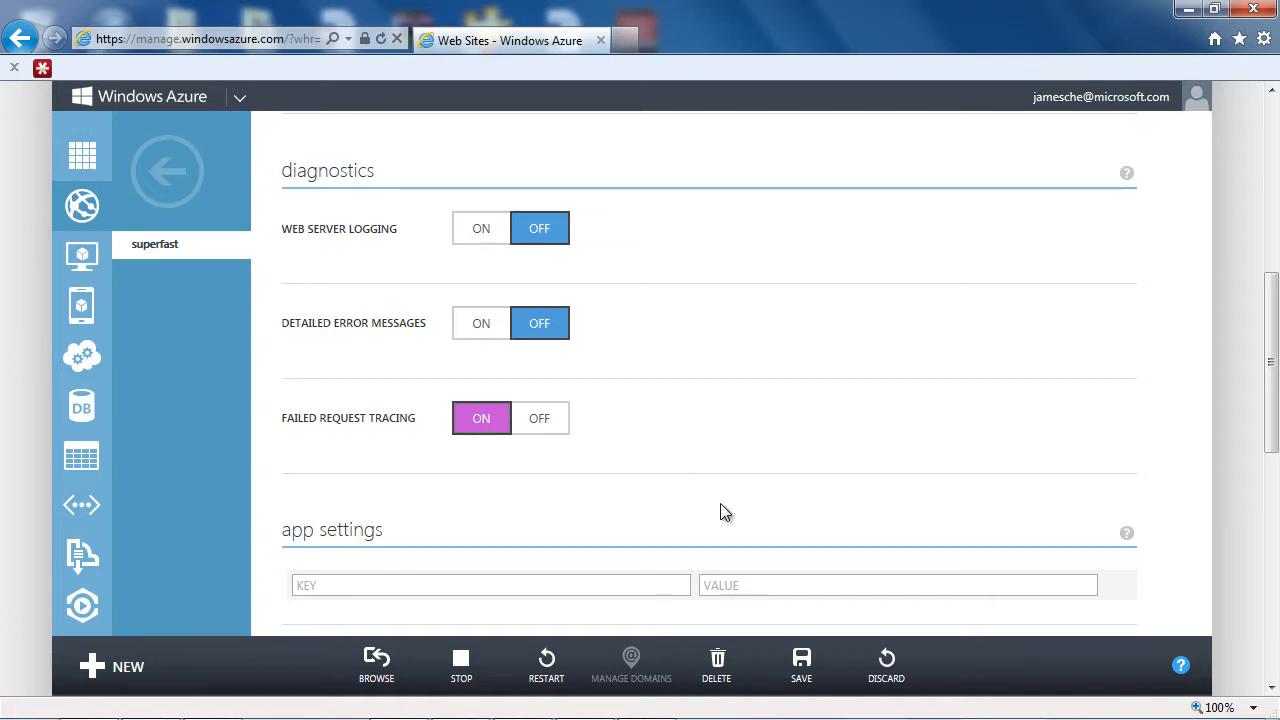
{"action": "left_click", "coordinate": [802, 660]}
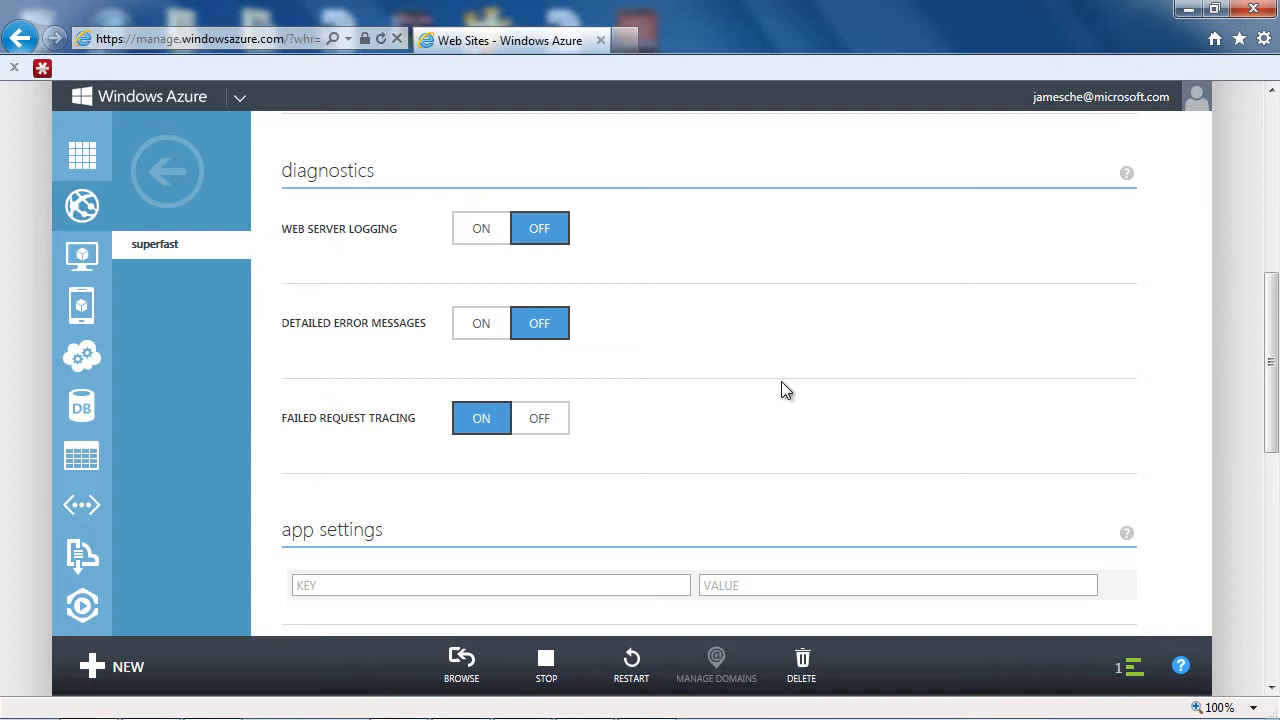
Return to the web sites list, open superfast in WebMatrix, and continue with the local site download.
{"action": "left_click", "coordinate": [170, 175]}
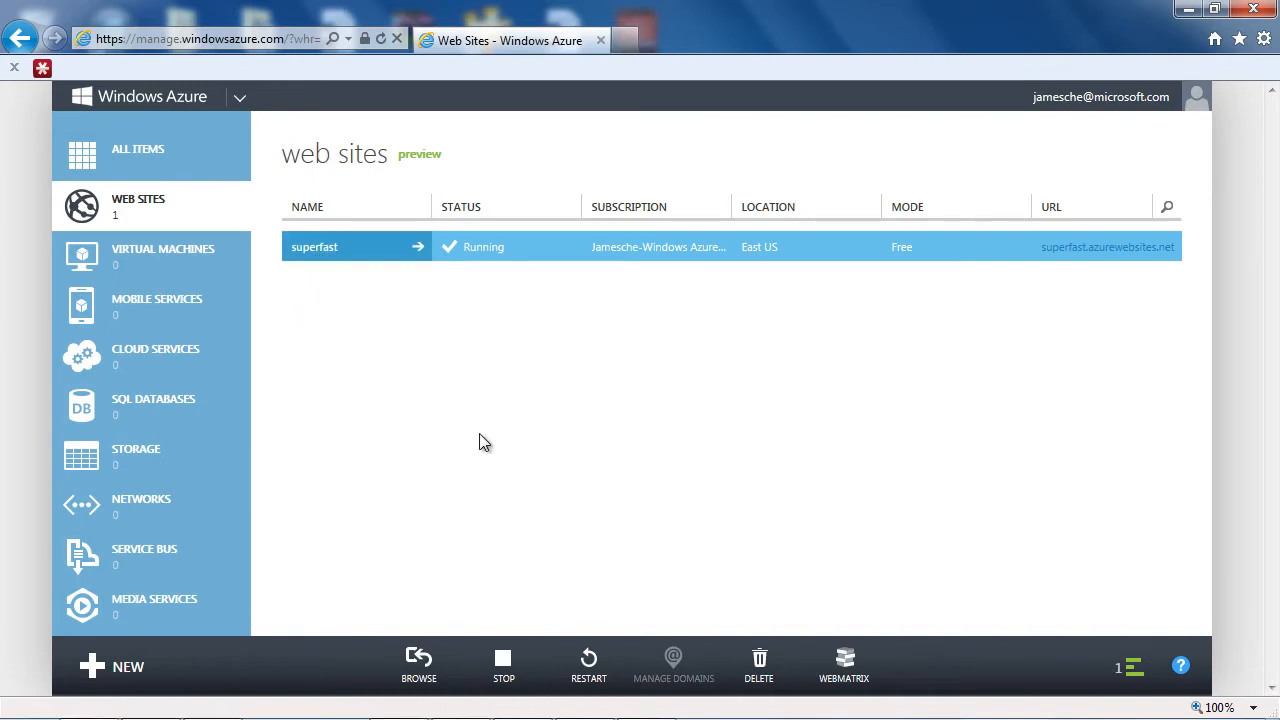
{"action": "left_click", "coordinate": [853, 667]}
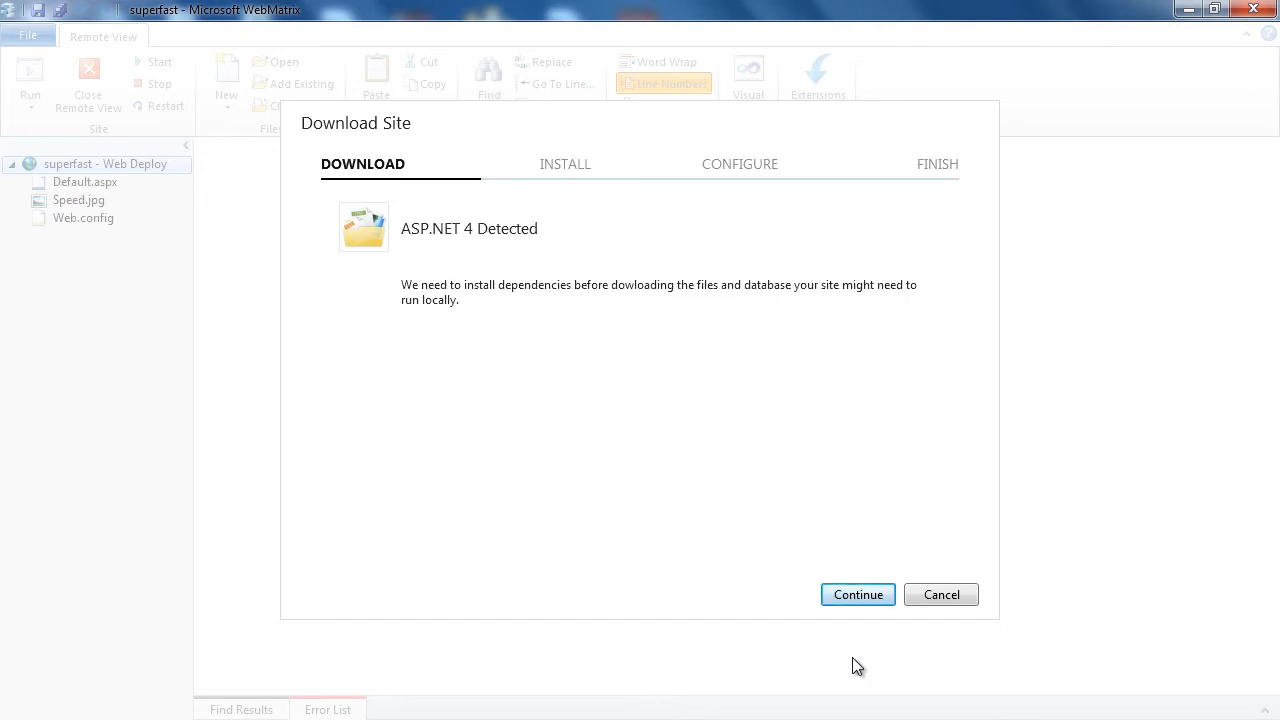
{"action": "left_click", "coordinate": [856, 595]}
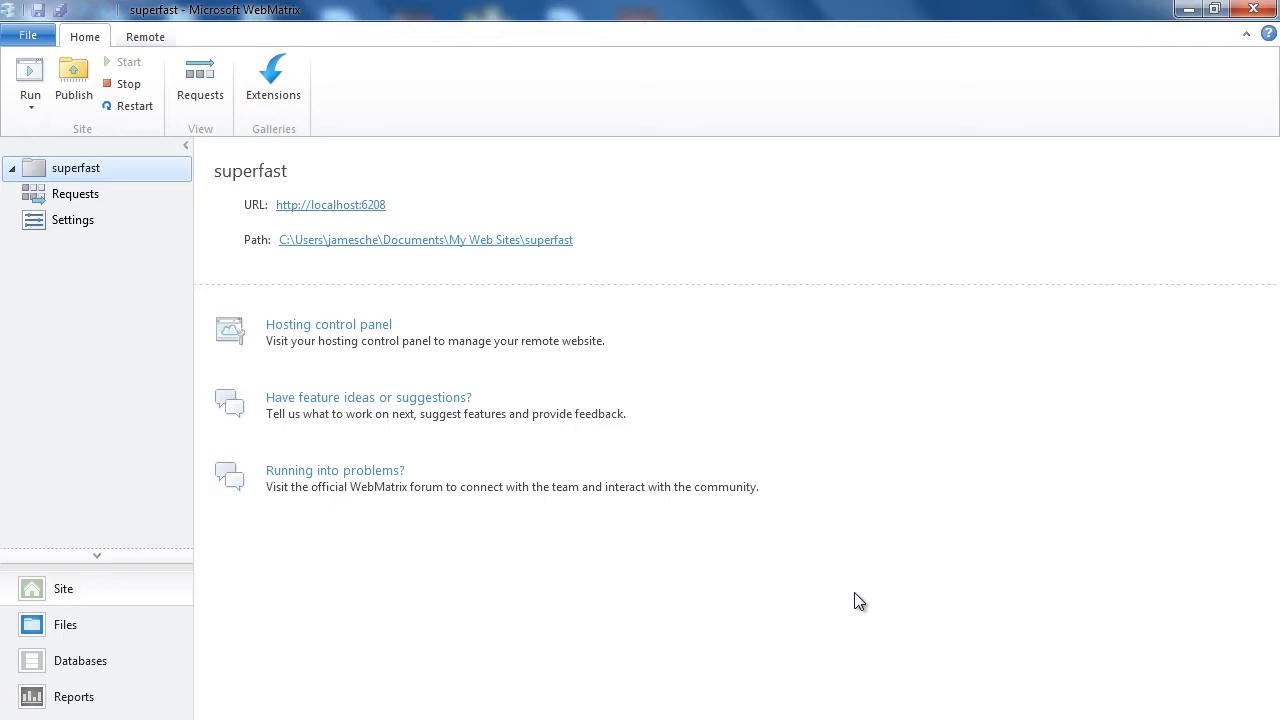
Paste the copied failed request tracing section for *.aspx, status codes 200-999, below the handlers in Web.config, then save and close the file.
{"action": "left_click", "coordinate": [72, 626]}
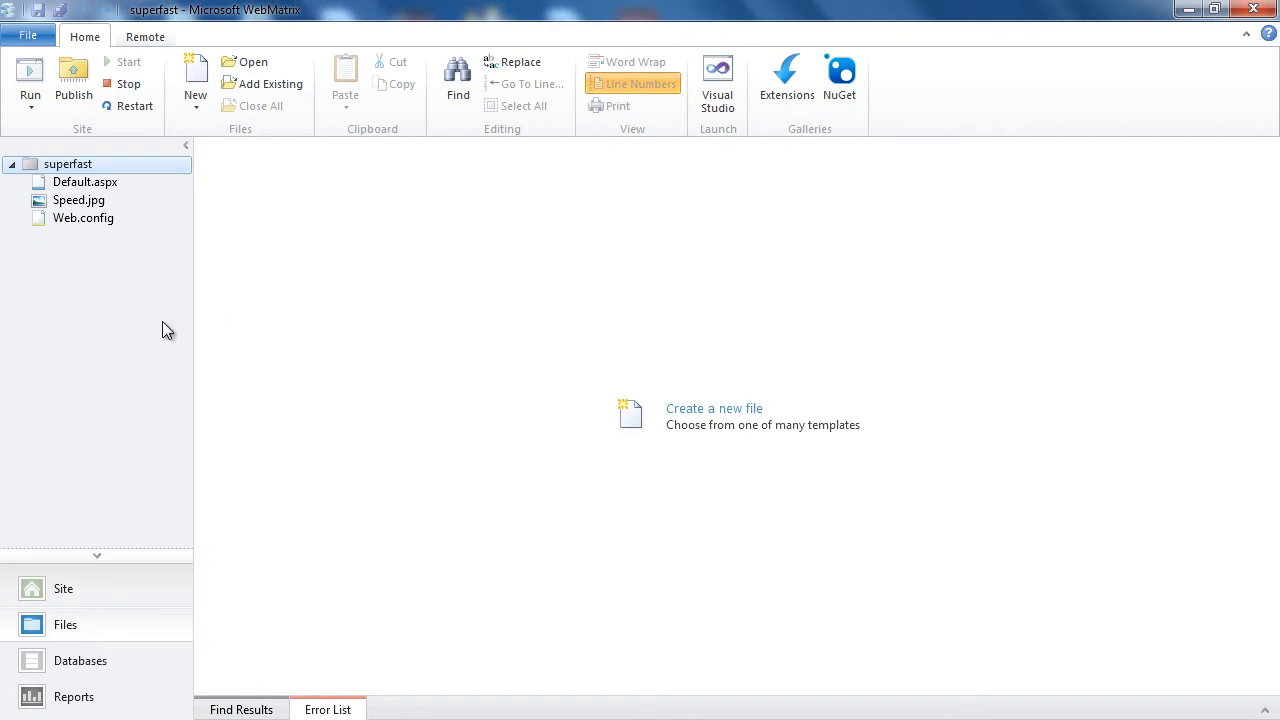
{"action": "left_click", "coordinate": [114, 221]}
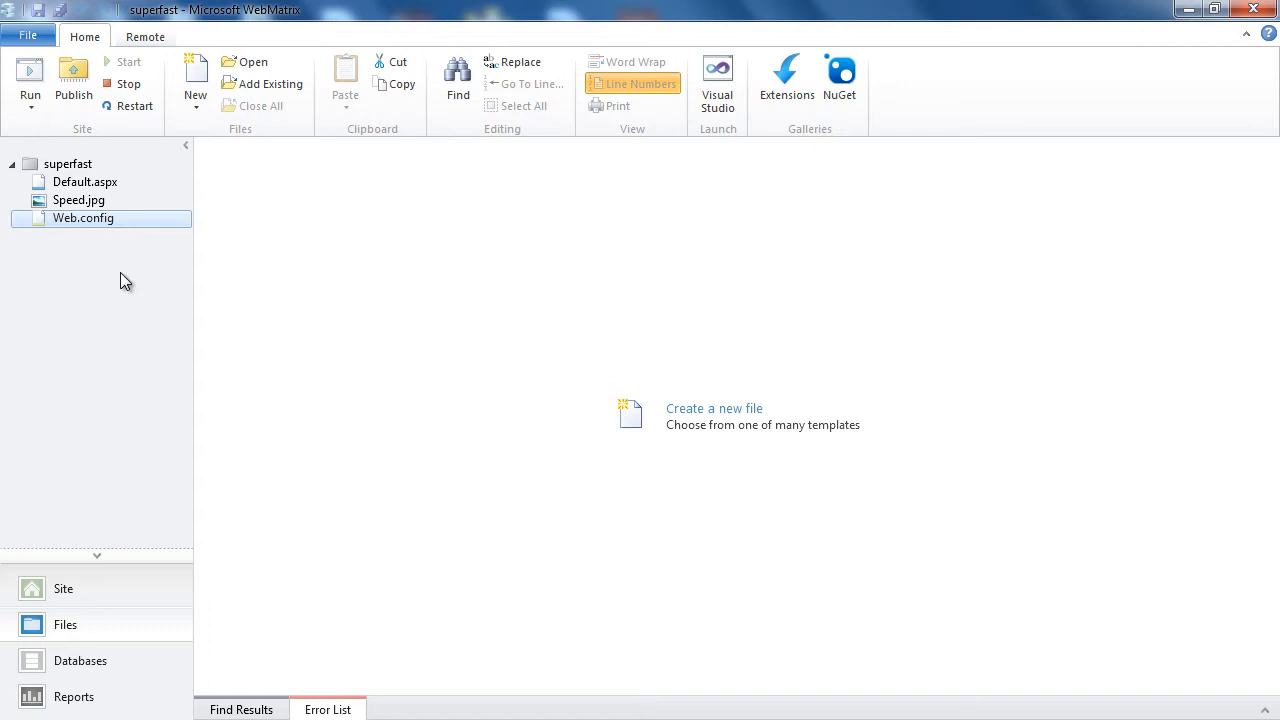
{"action": "double_click", "coordinate": [111, 219]}
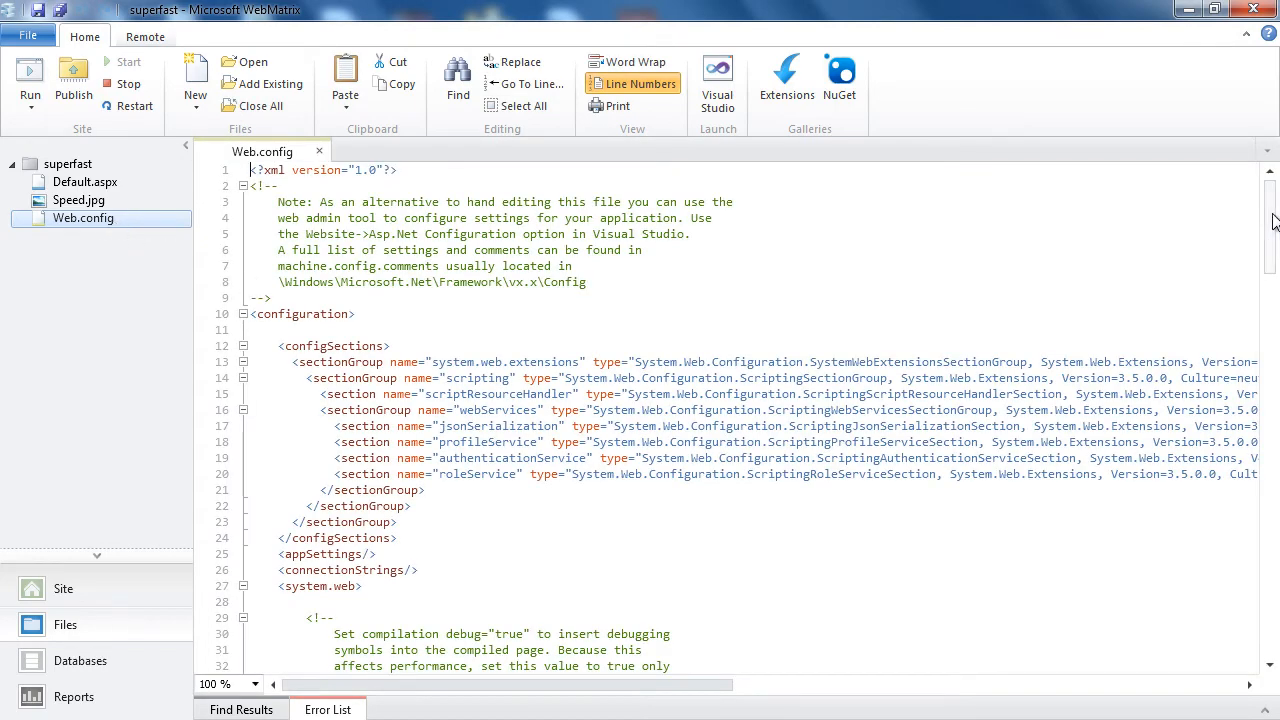
{"action": "left_click_drag", "start_coordinate": [1276, 232], "coordinate": [1276, 505]}
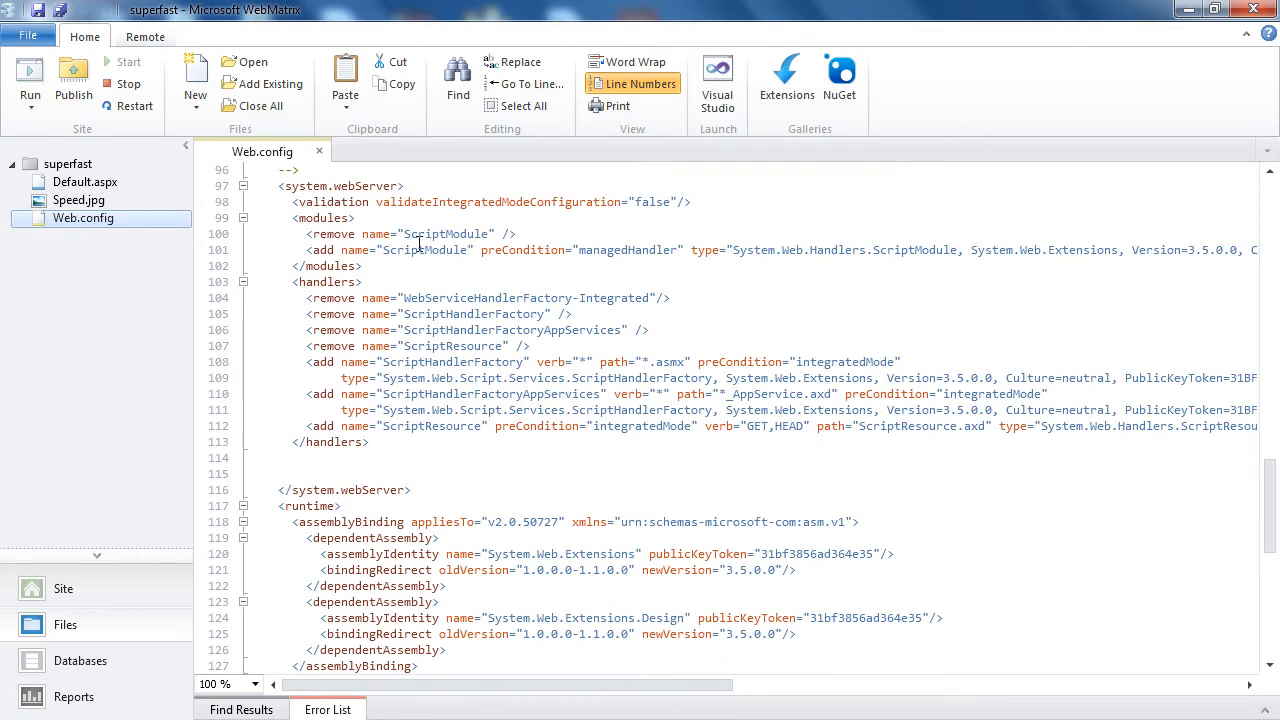
{"action": "left_click", "coordinate": [300, 462]}
{"action": "key", "text": "ctrl+v"}
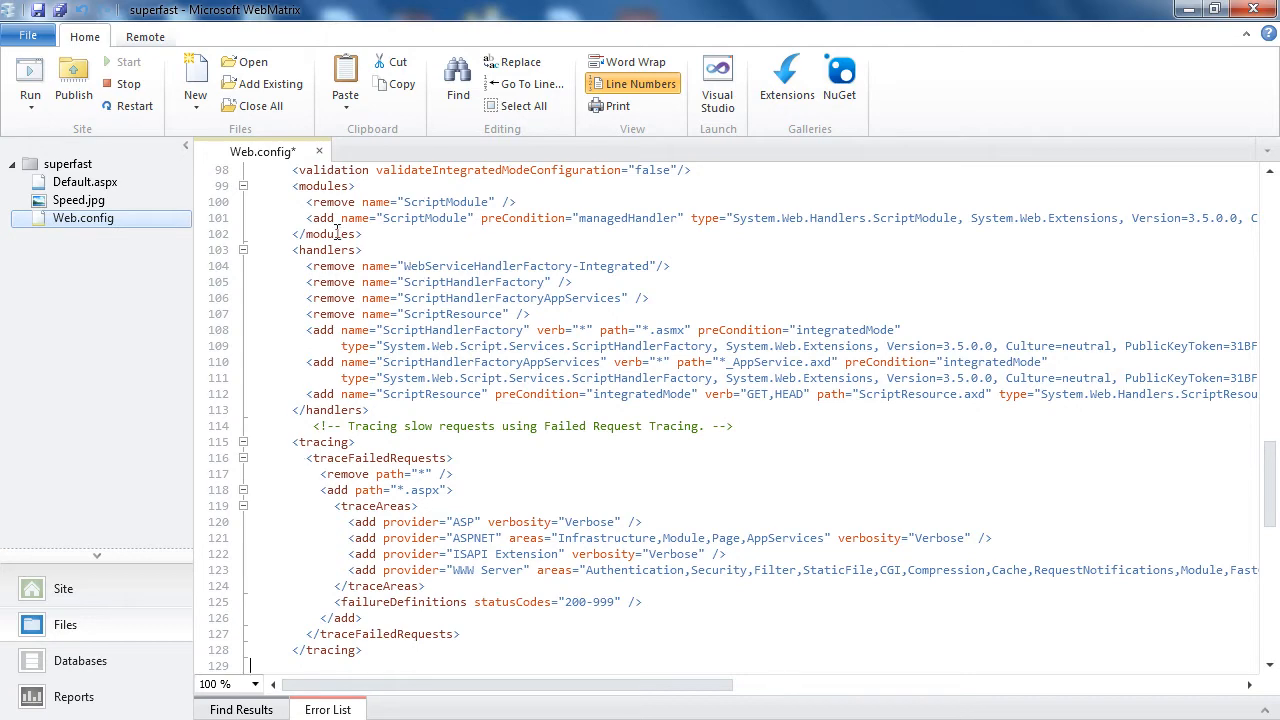
{"action": "left_click", "coordinate": [320, 153]}
{"action": "left_click", "coordinate": [601, 461]}
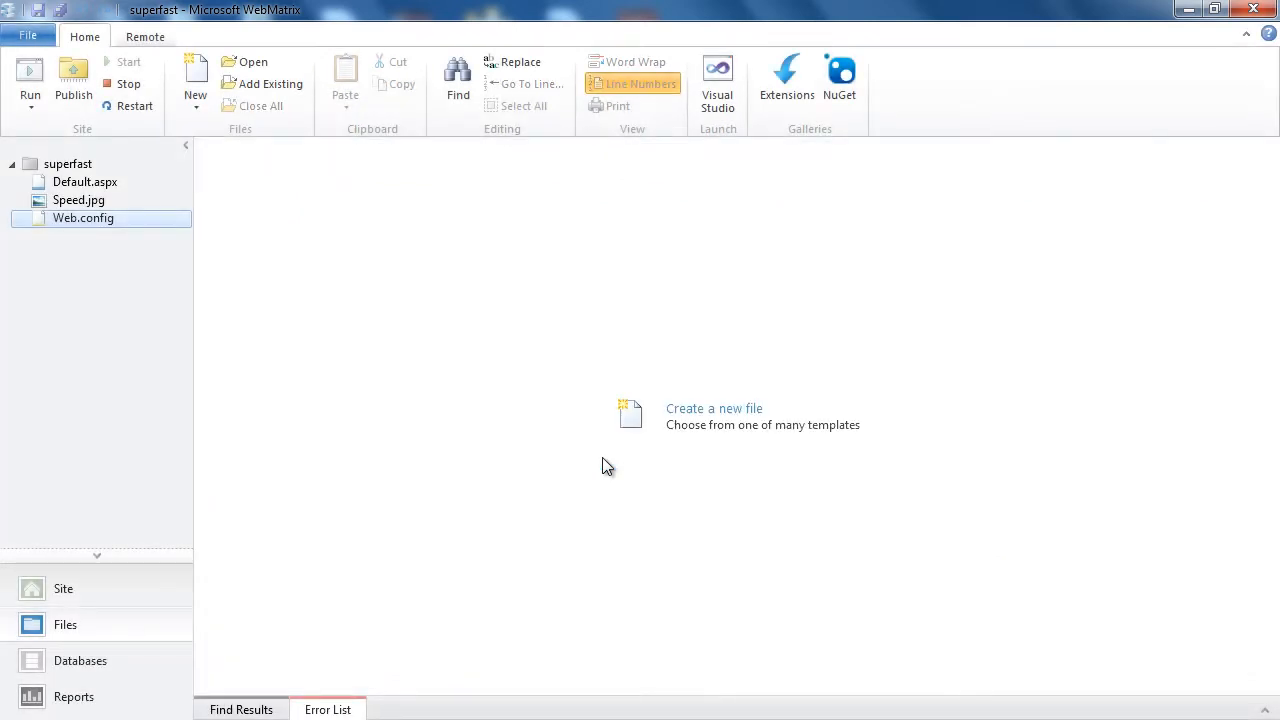
Publish the changed Web.config to the remote server and open the published superfast site.
{"action": "left_click", "coordinate": [76, 100]}
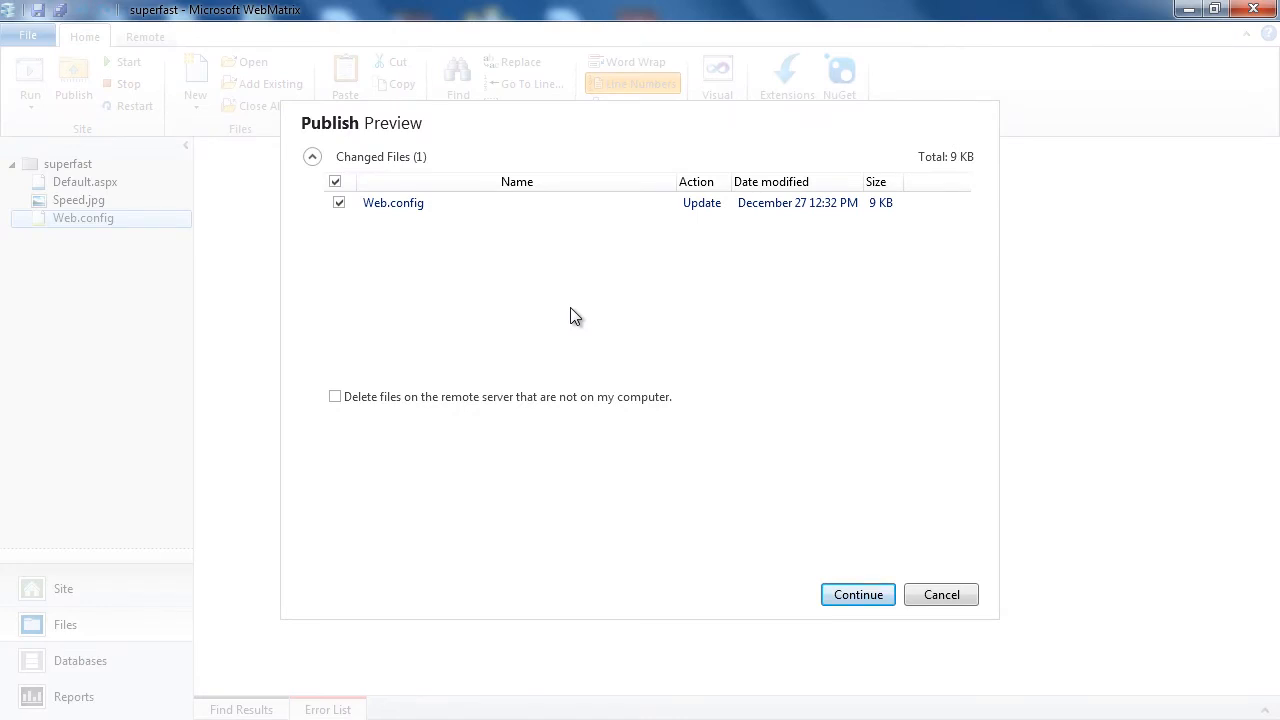
{"action": "left_click", "coordinate": [847, 597]}
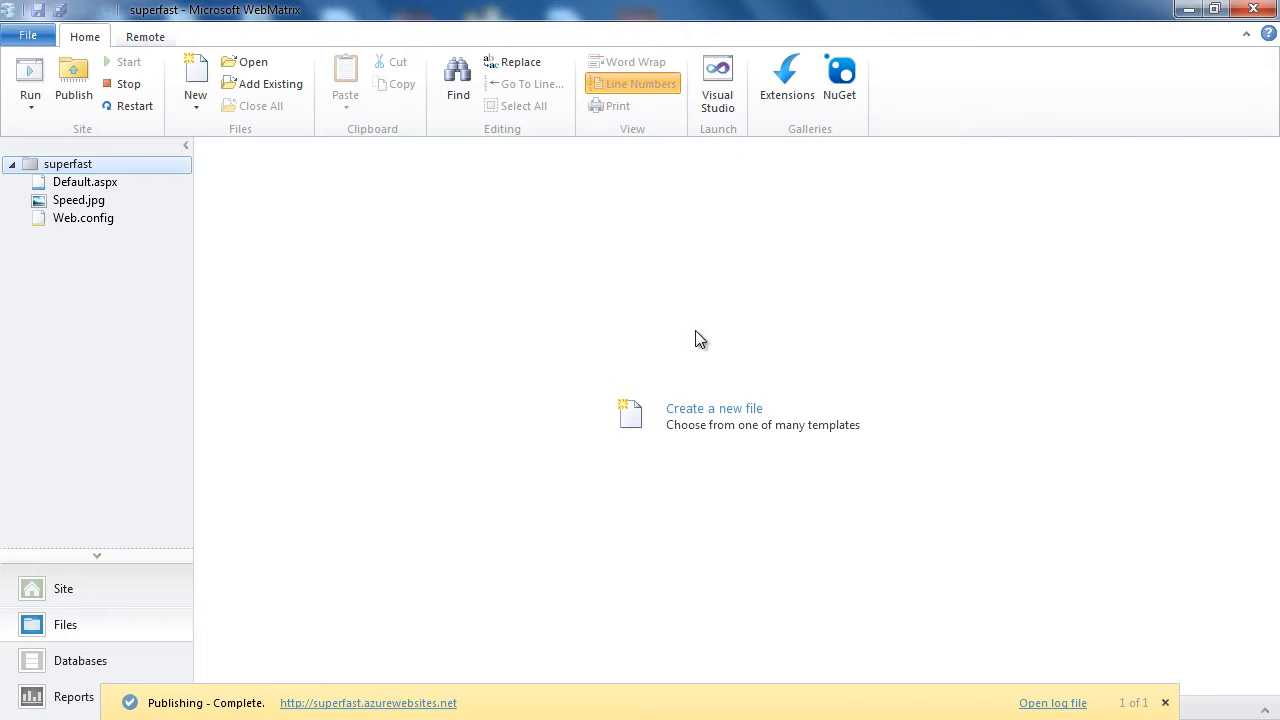
{"action": "left_click", "coordinate": [398, 703]}
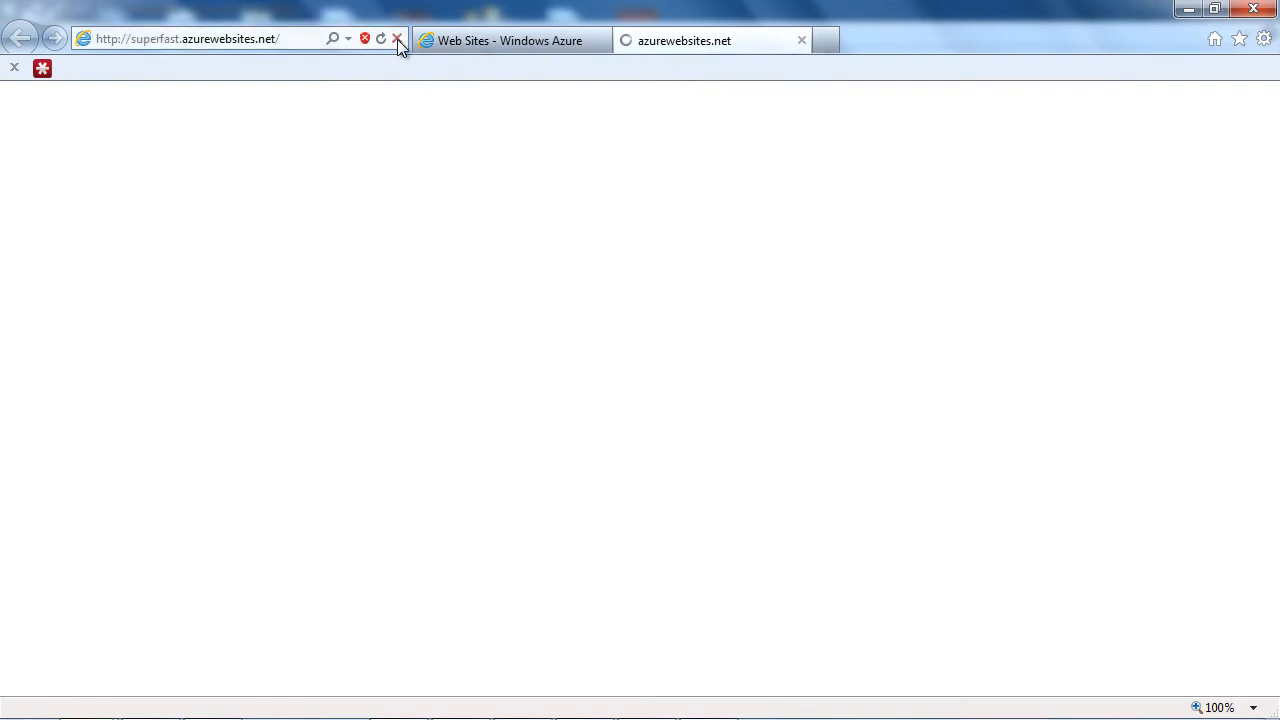
{"action": "left_click", "coordinate": [397, 40]}
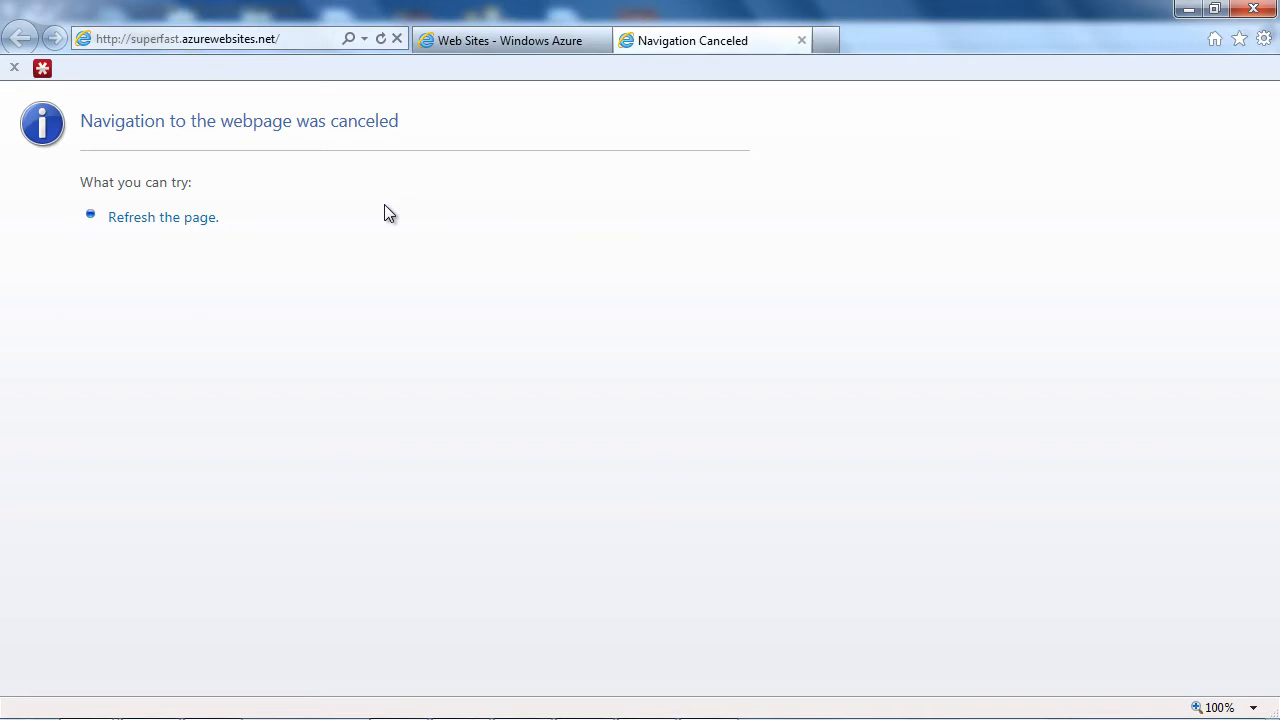
{"action": "left_click", "coordinate": [298, 37]}
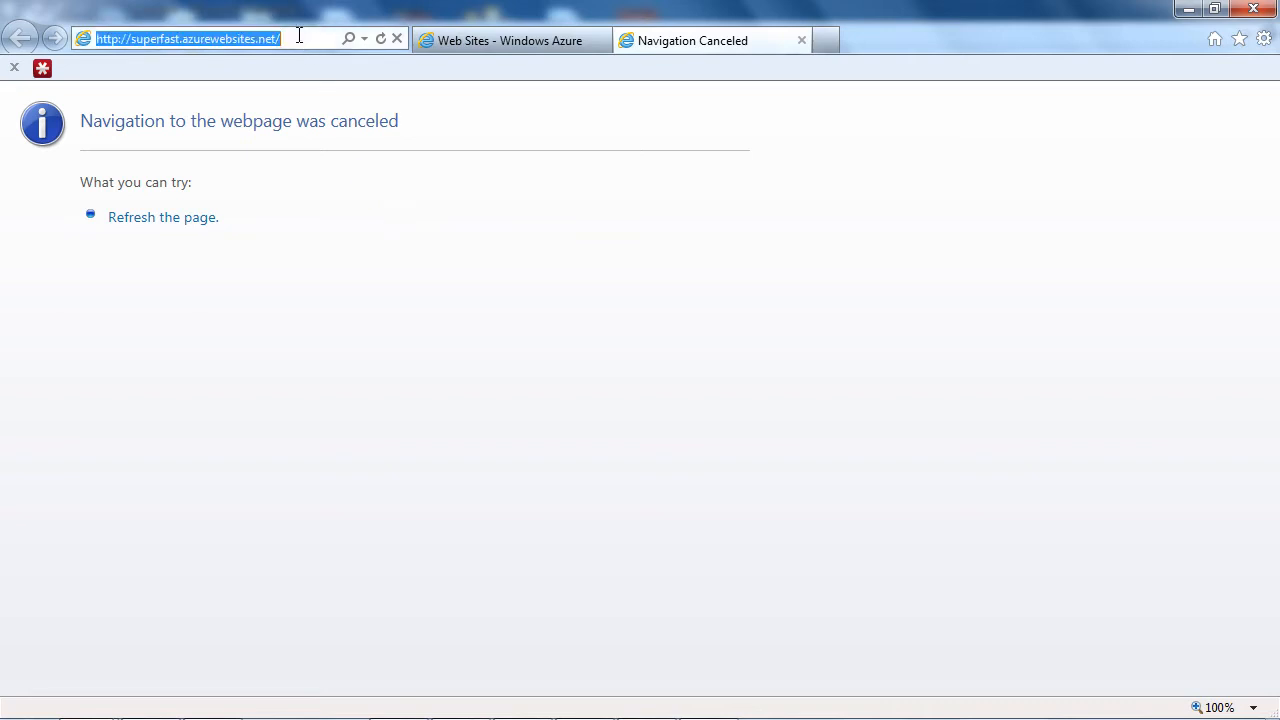
{"action": "left_click", "coordinate": [292, 39]}
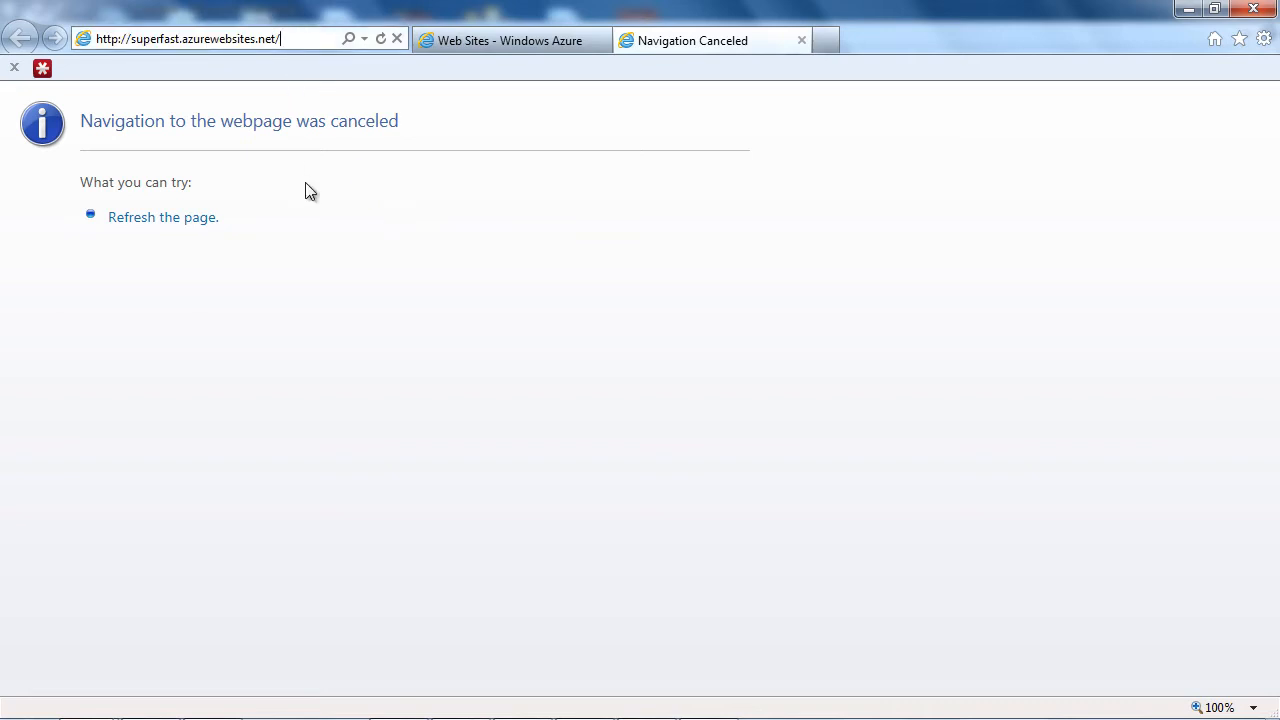
{"action": "type", "text": "default.a"}
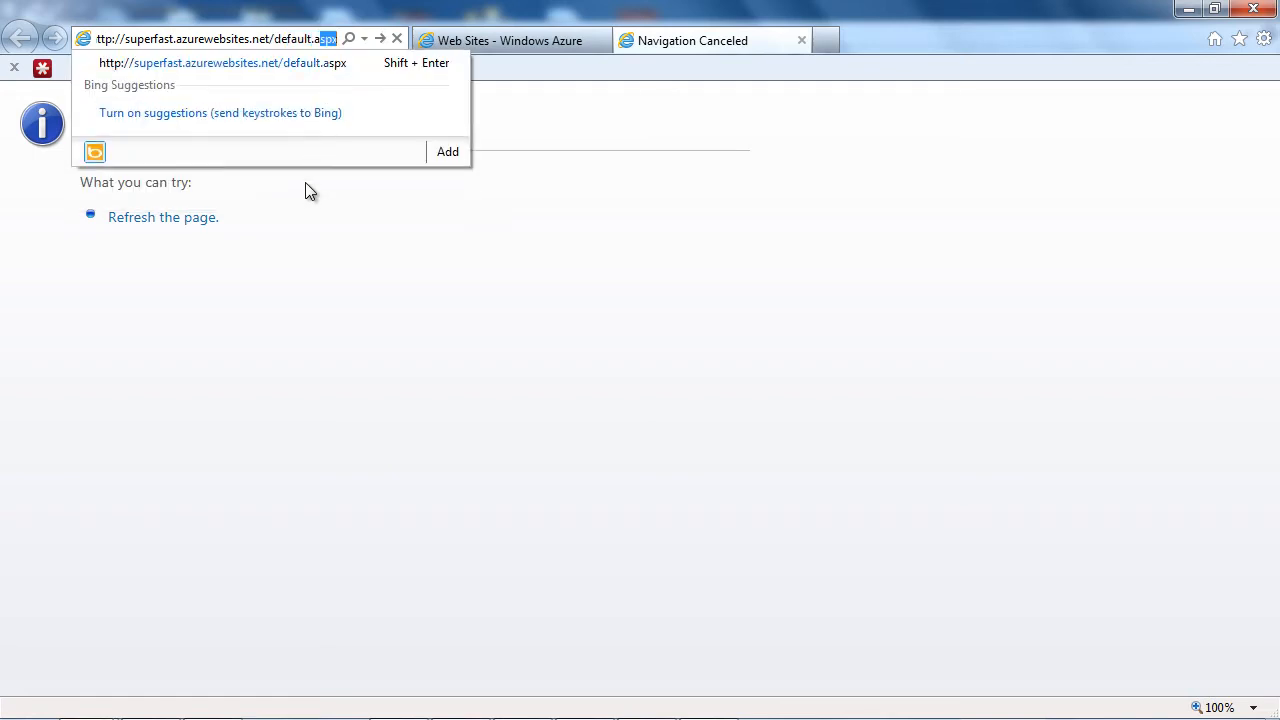
{"action": "type", "text": "spx"}
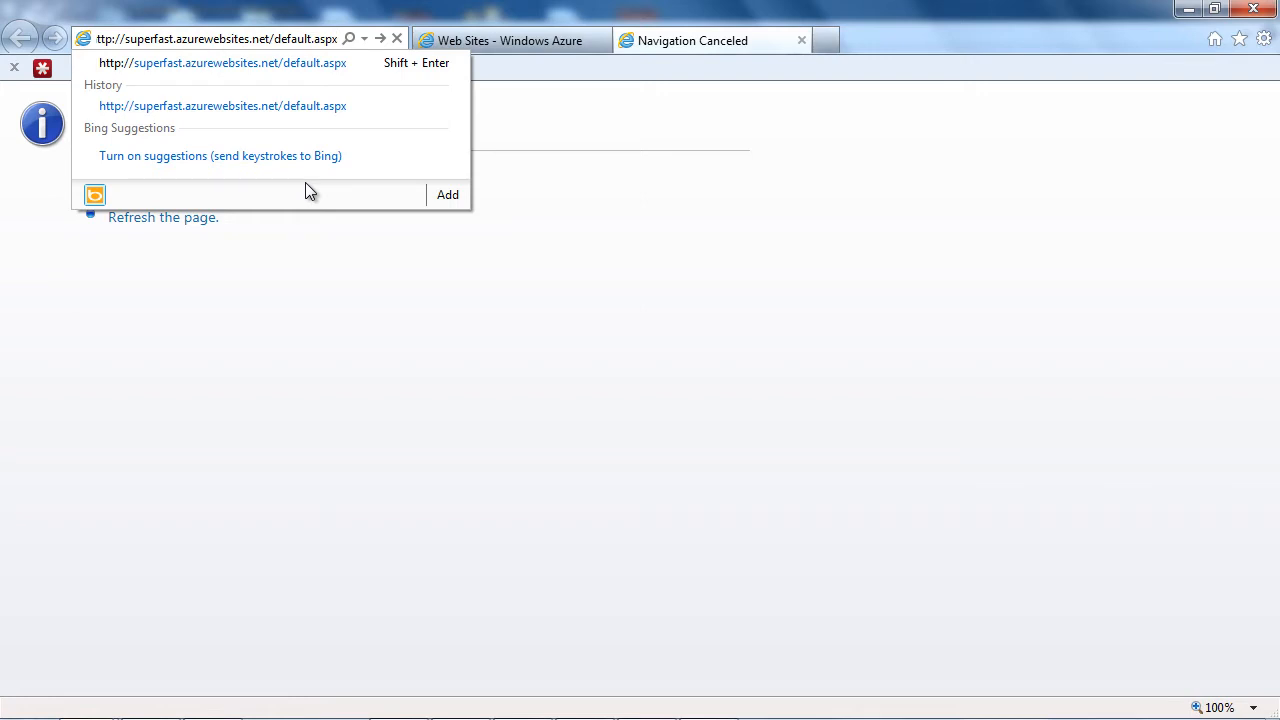
{"action": "key", "text": "Return"}
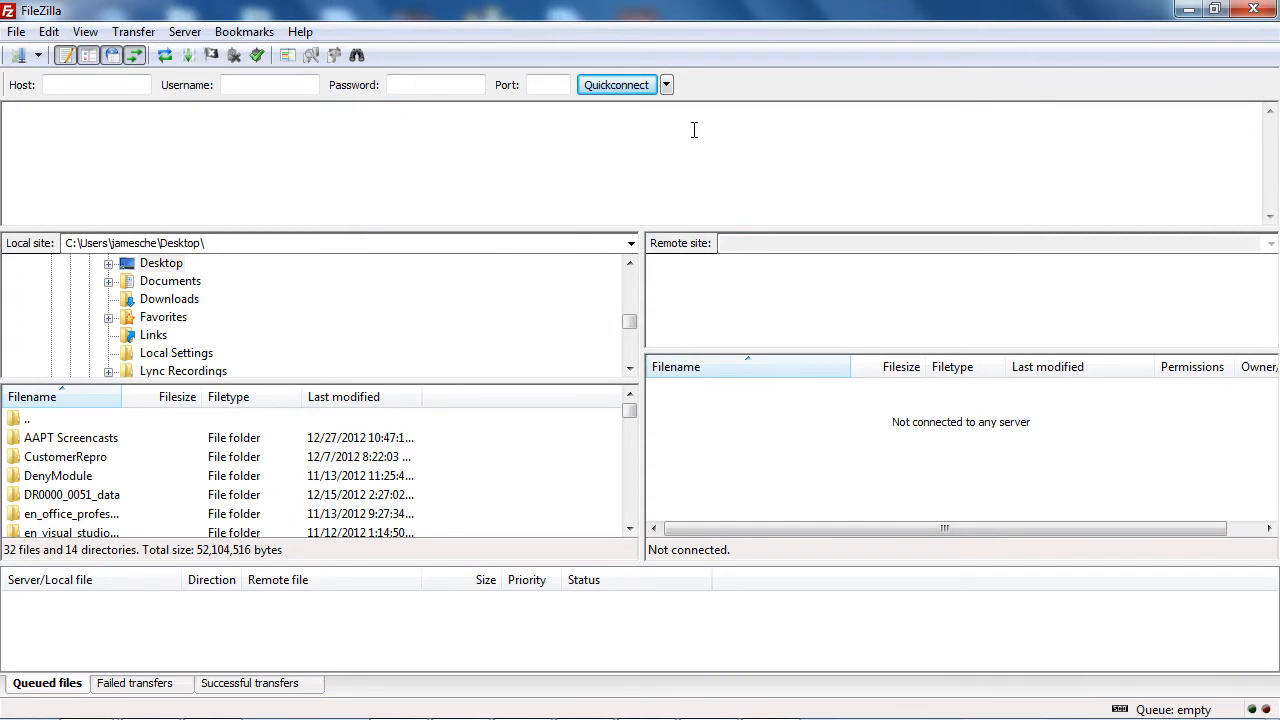
In FileZilla, connect to the superfast FTP server from the connection history and open the remote LogFiles folder.
{"action": "left_click", "coordinate": [666, 84]}
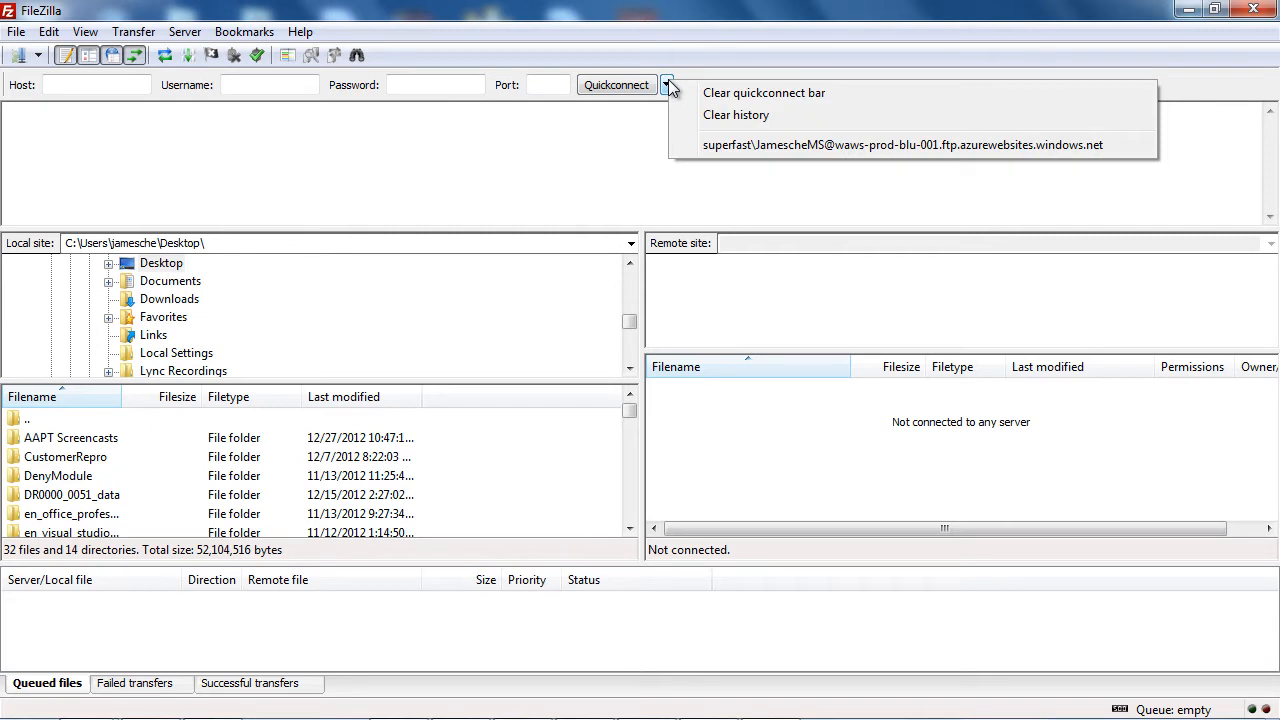
{"action": "left_click", "coordinate": [833, 143]}
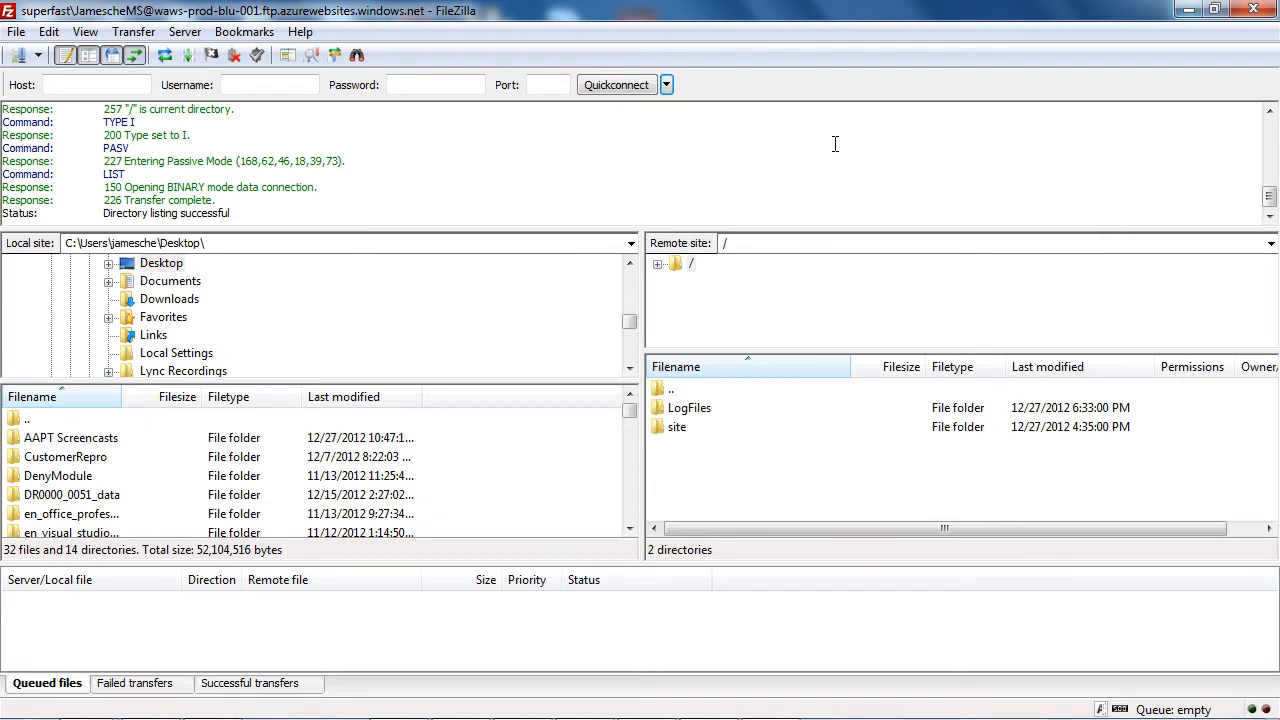
{"action": "left_click", "coordinate": [657, 264]}
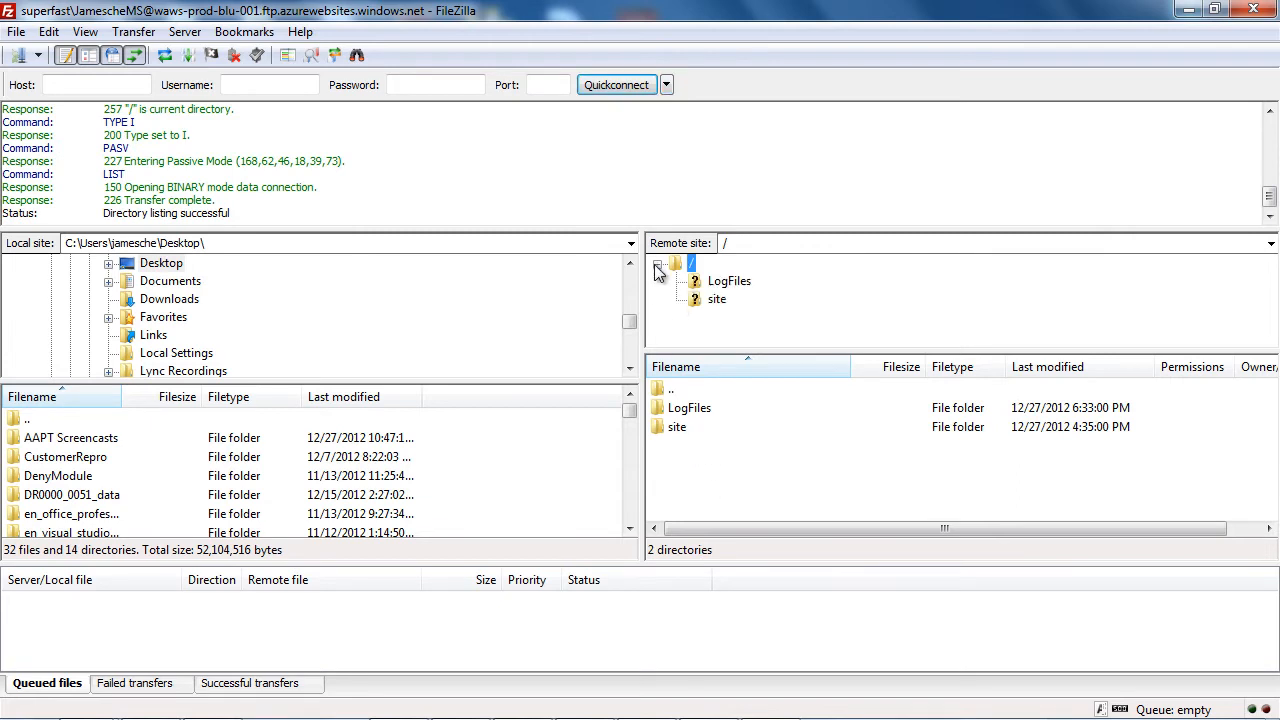
{"action": "left_click", "coordinate": [696, 282]}
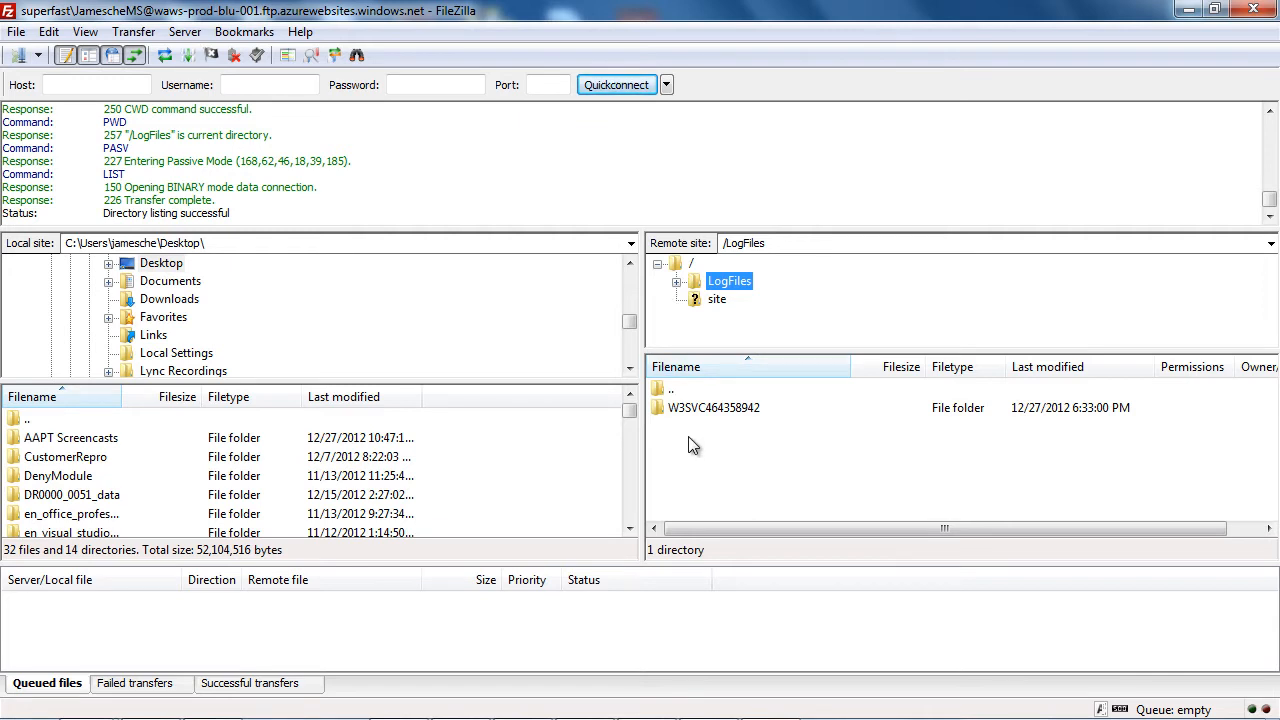
Check the contents of the W3SVC464358942 log folder, download the folder to the local Desktop, and minimize FileZilla.
{"action": "double_click", "coordinate": [700, 408]}
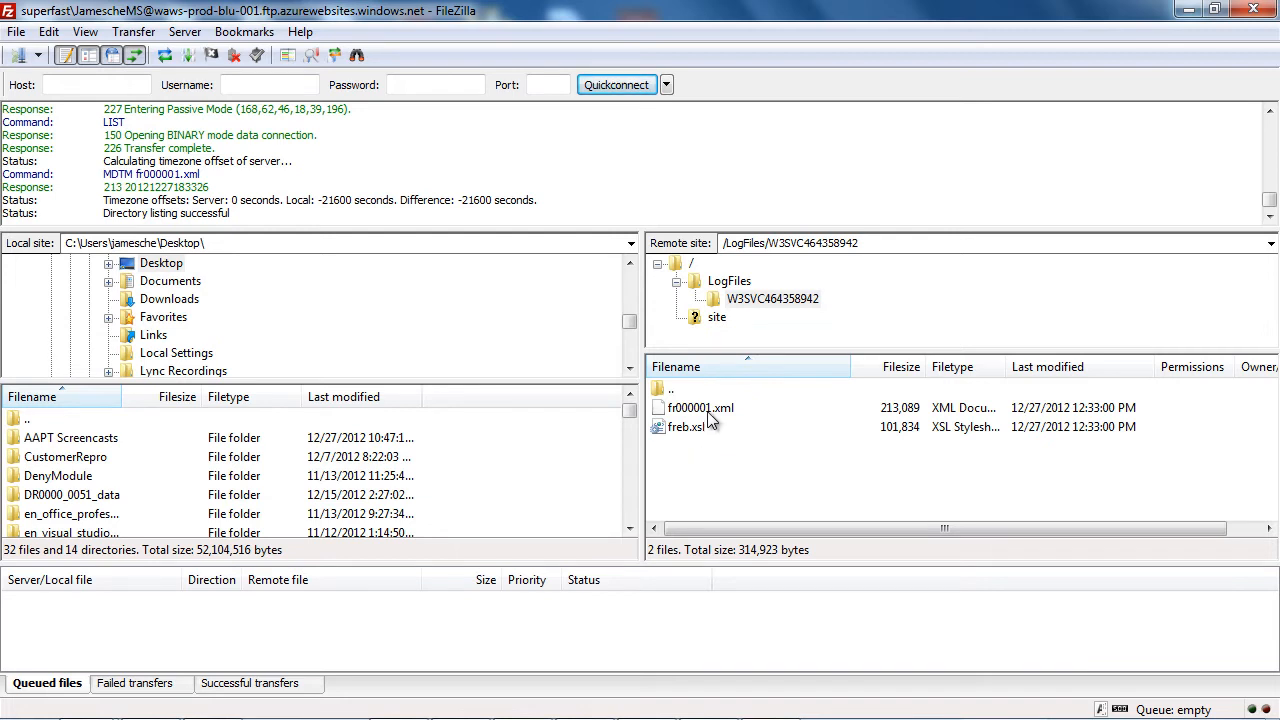
{"action": "left_click_drag", "start_coordinate": [720, 300], "coordinate": [153, 268]}
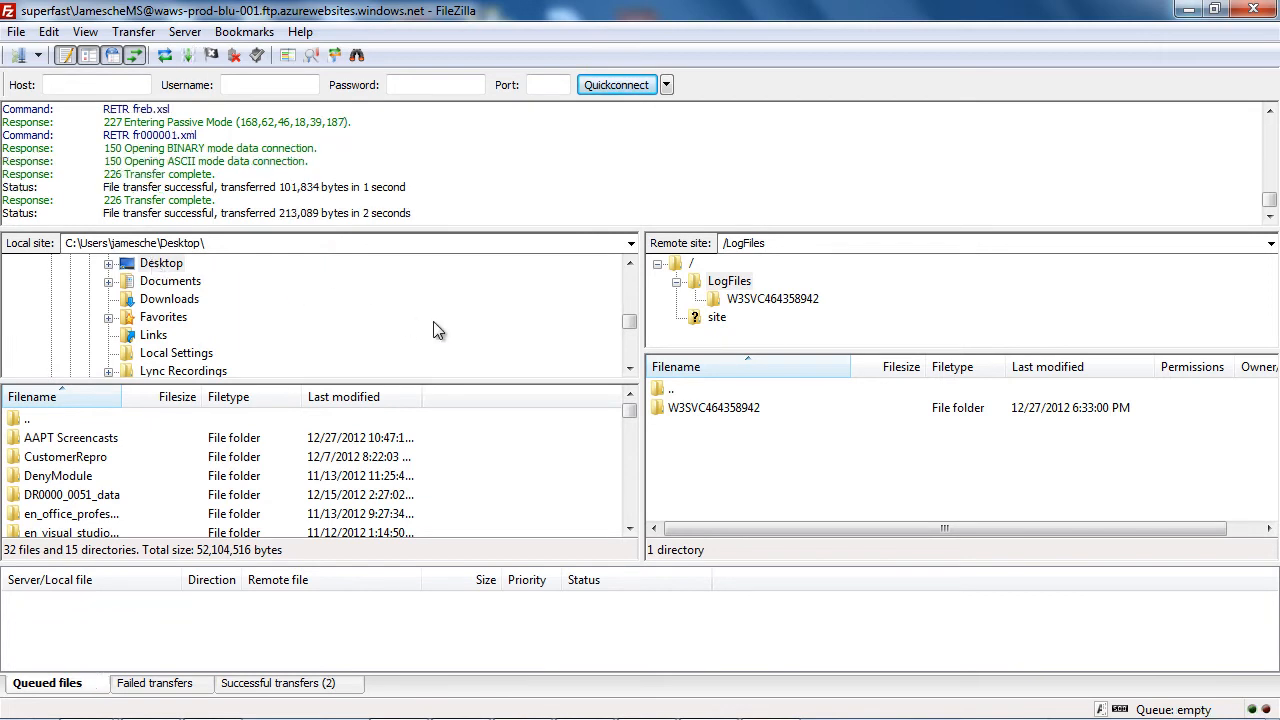
{"action": "left_click", "coordinate": [1189, 9]}
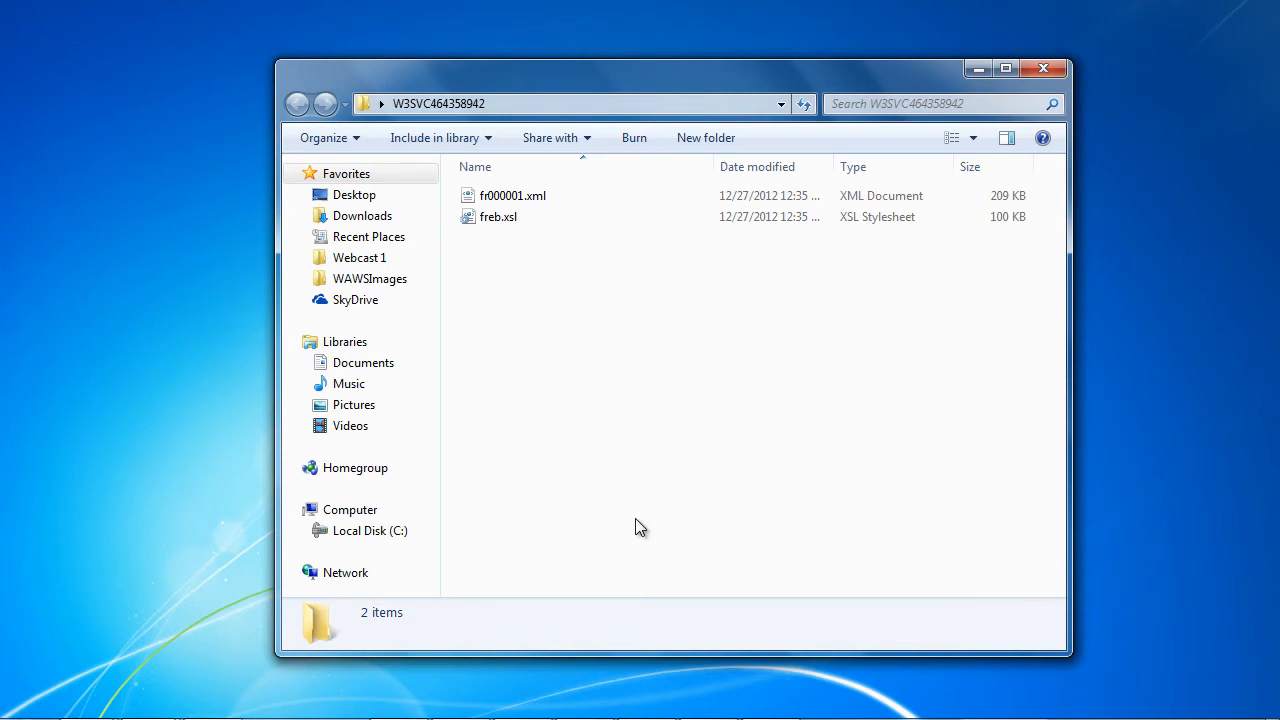
Open the downloaded fr000001.xml trace and examine the event details and times in Compact View.
{"action": "double_click", "coordinate": [525, 199]}
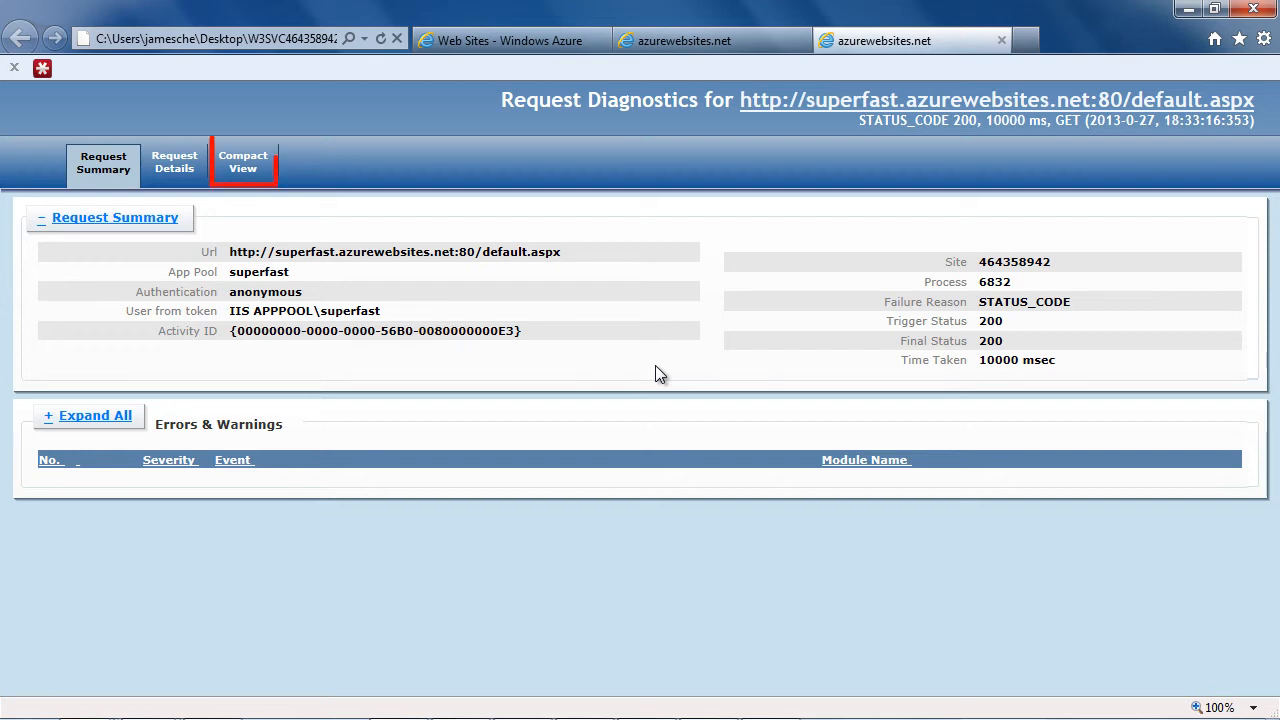
{"action": "left_click", "coordinate": [250, 172]}
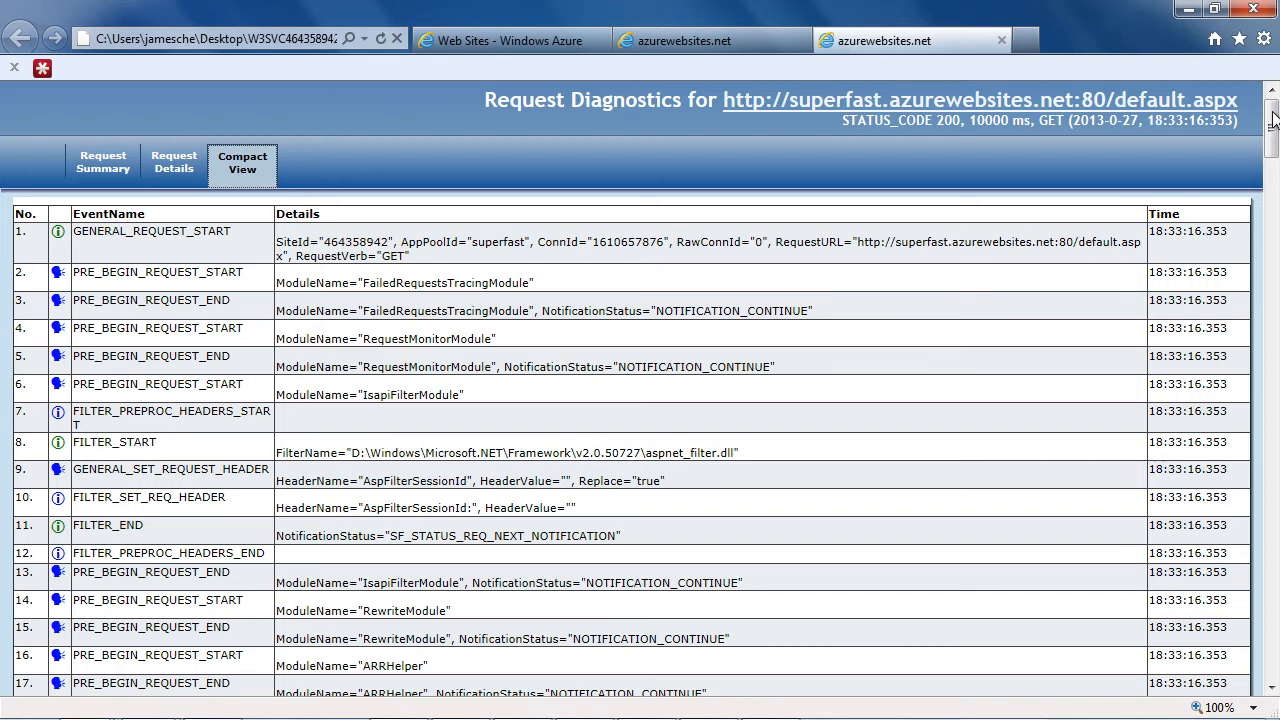
{"action": "left_click_drag", "start_coordinate": [1273, 120], "coordinate": [1274, 140]}
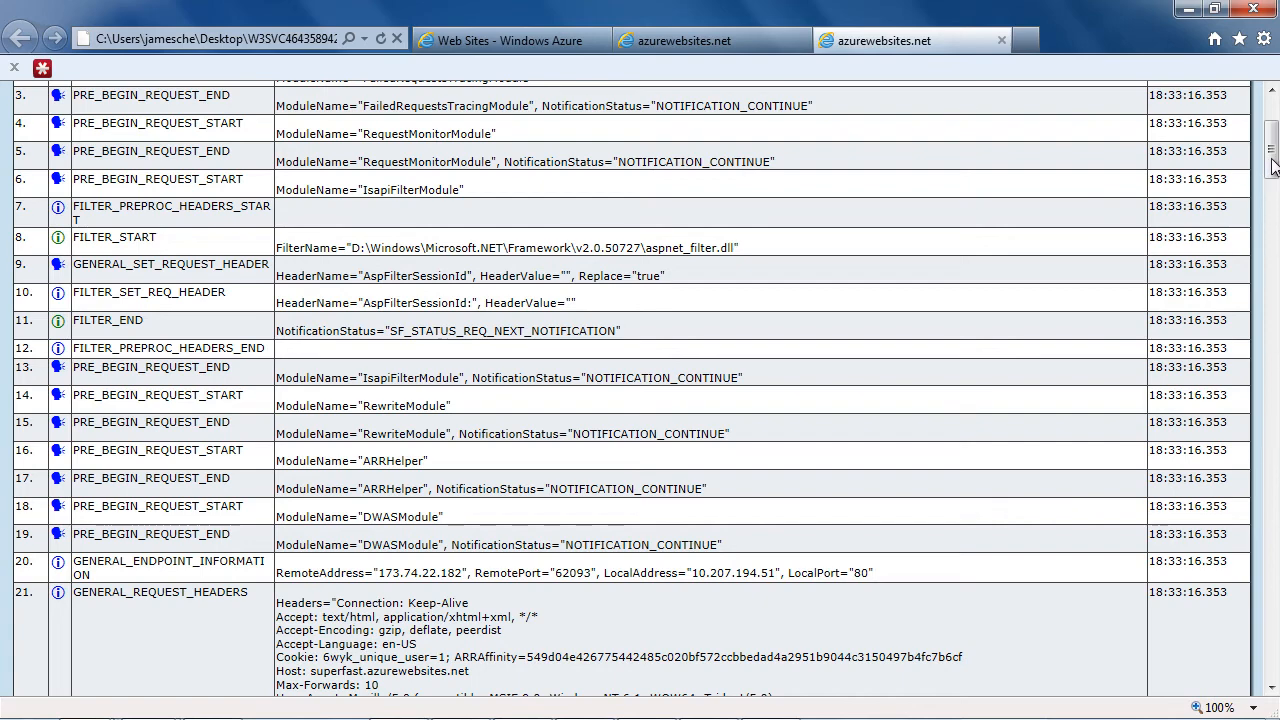
{"action": "left_click_drag", "start_coordinate": [1273, 165], "coordinate": [1273, 450]}
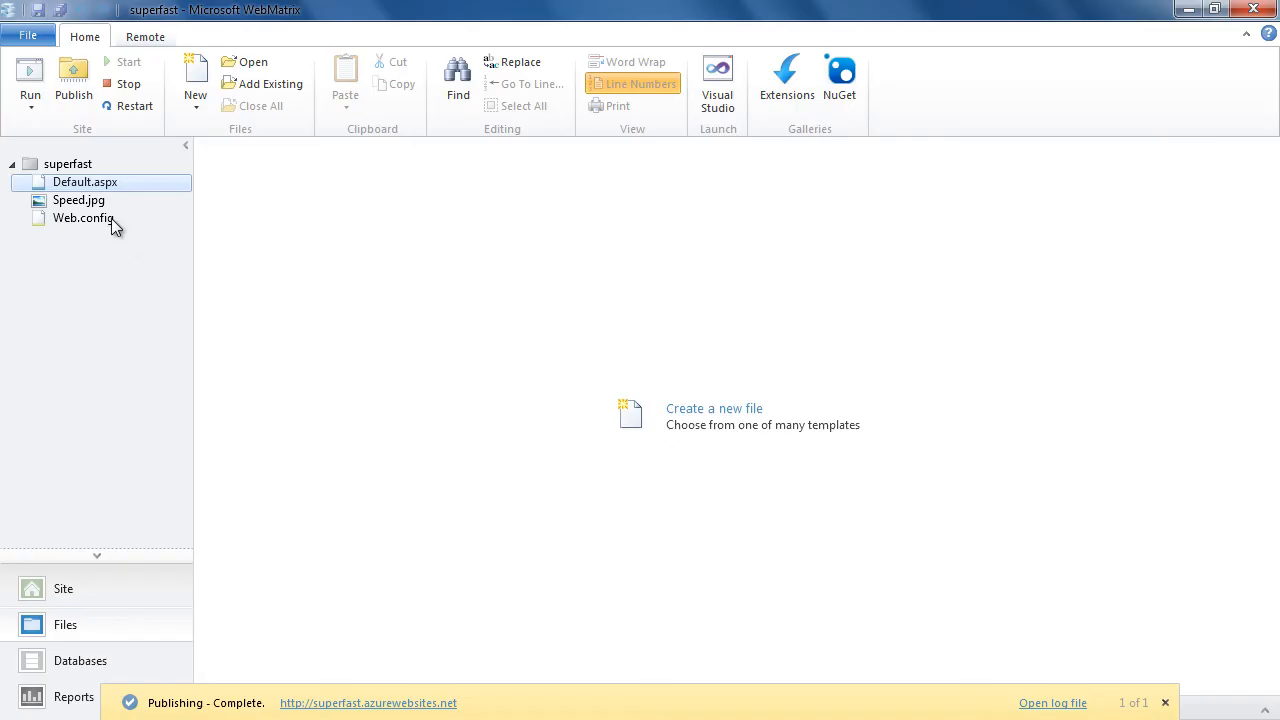
In WebMatrix, add <trace enabled="true" /> inside the system.web section of Web.config, then save and close the file.
{"action": "double_click", "coordinate": [110, 222]}
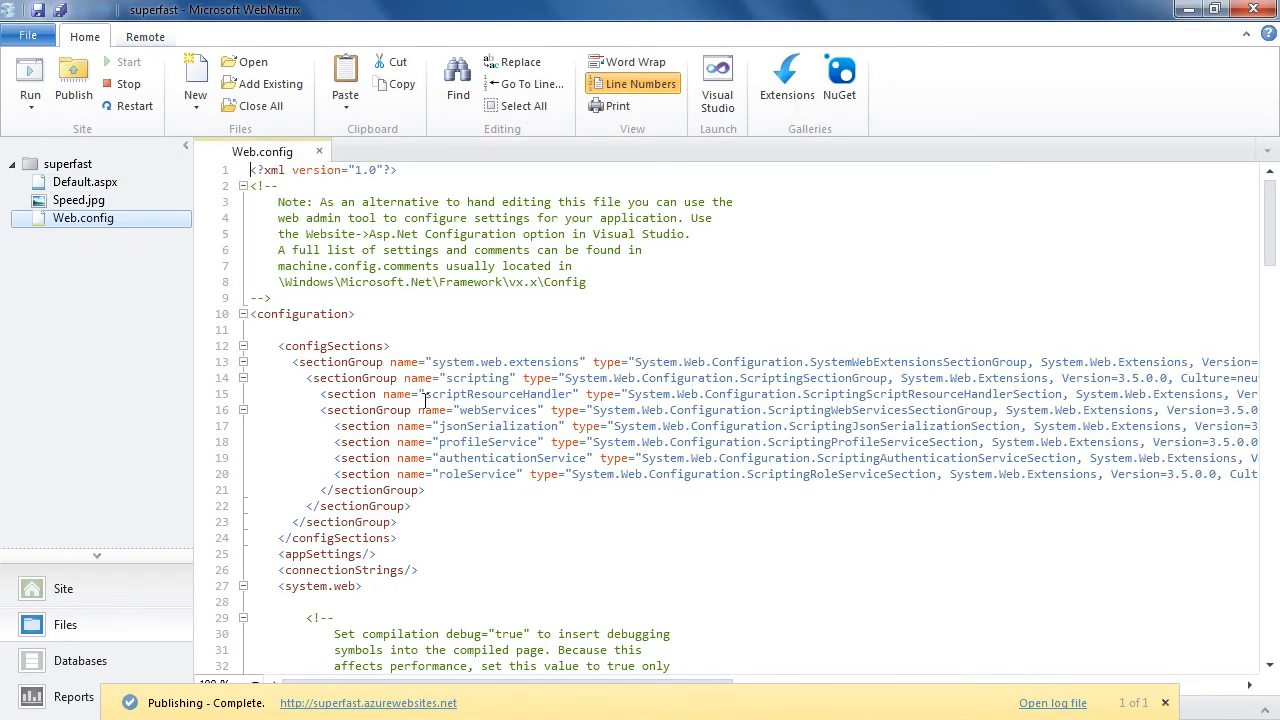
{"action": "left_click", "coordinate": [299, 603]}
{"action": "type", "text": "<trace enabled="}
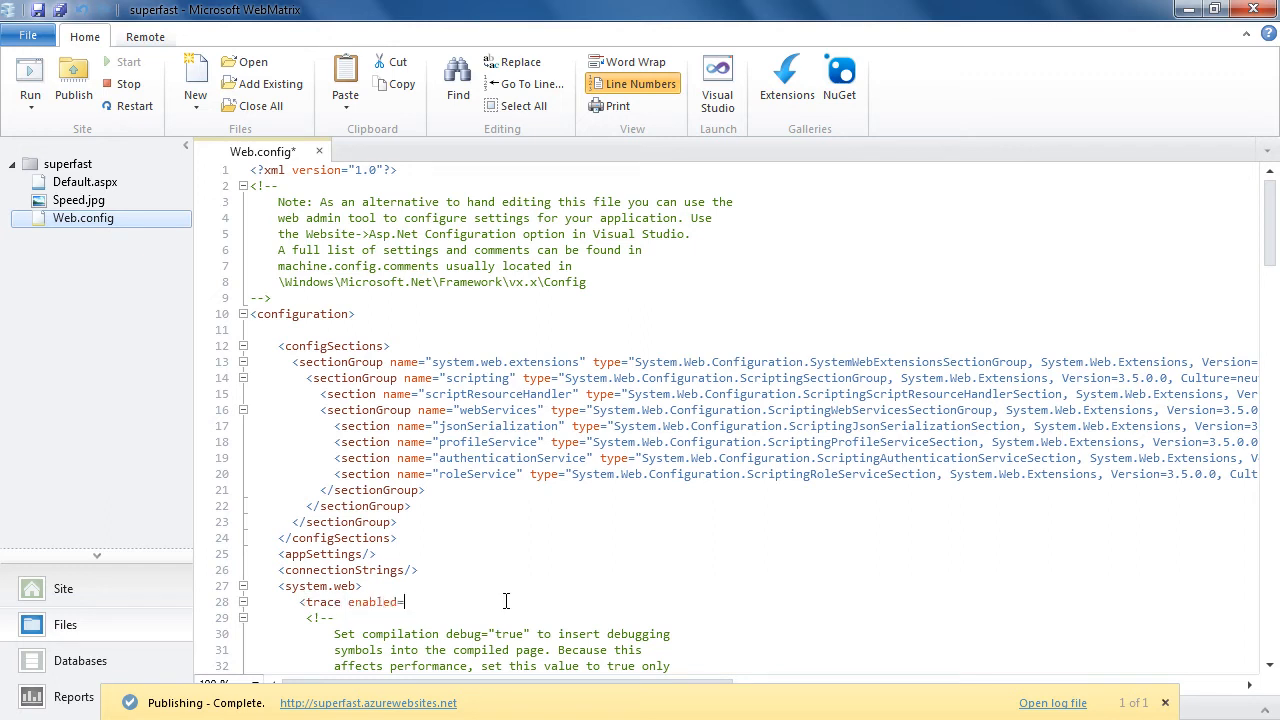
{"action": "type", "text": "\"true\" />"}
{"action": "left_click", "coordinate": [319, 151]}
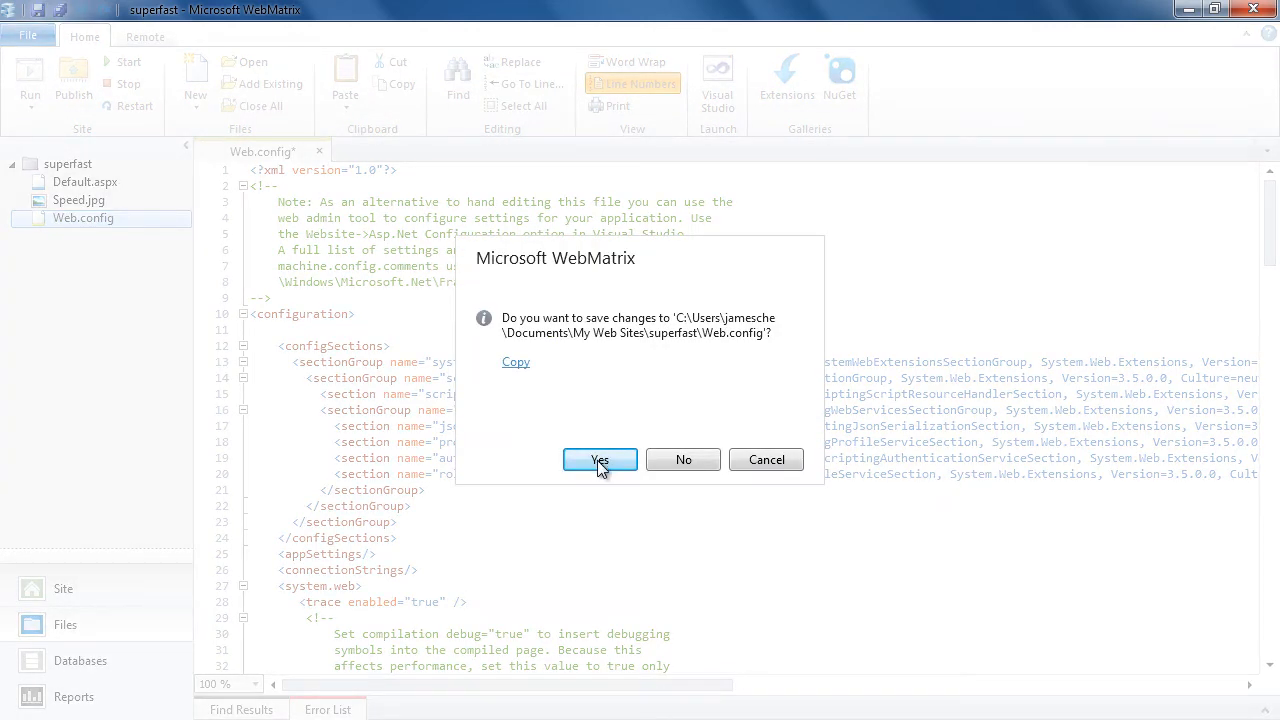
{"action": "left_click", "coordinate": [601, 458]}
Publish the changed Web.config to the site and reload default.aspx in the browser.
{"action": "left_click", "coordinate": [70, 80]}
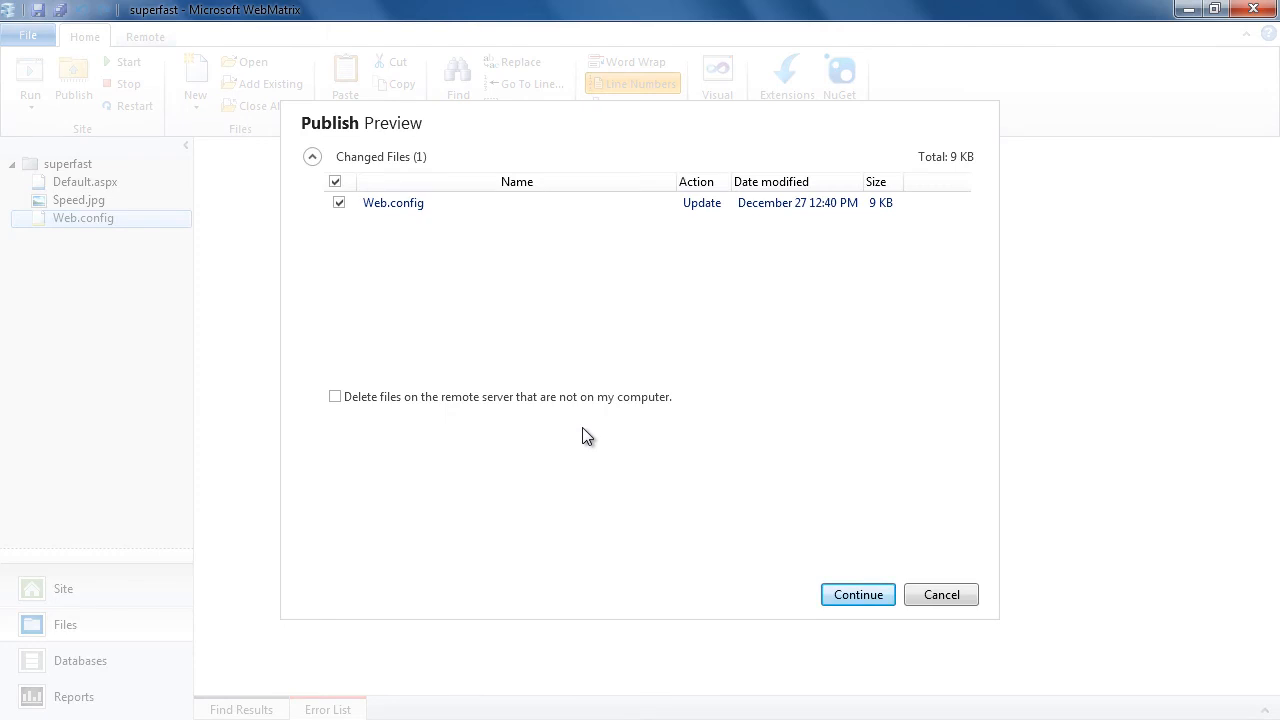
{"action": "left_click", "coordinate": [865, 600]}
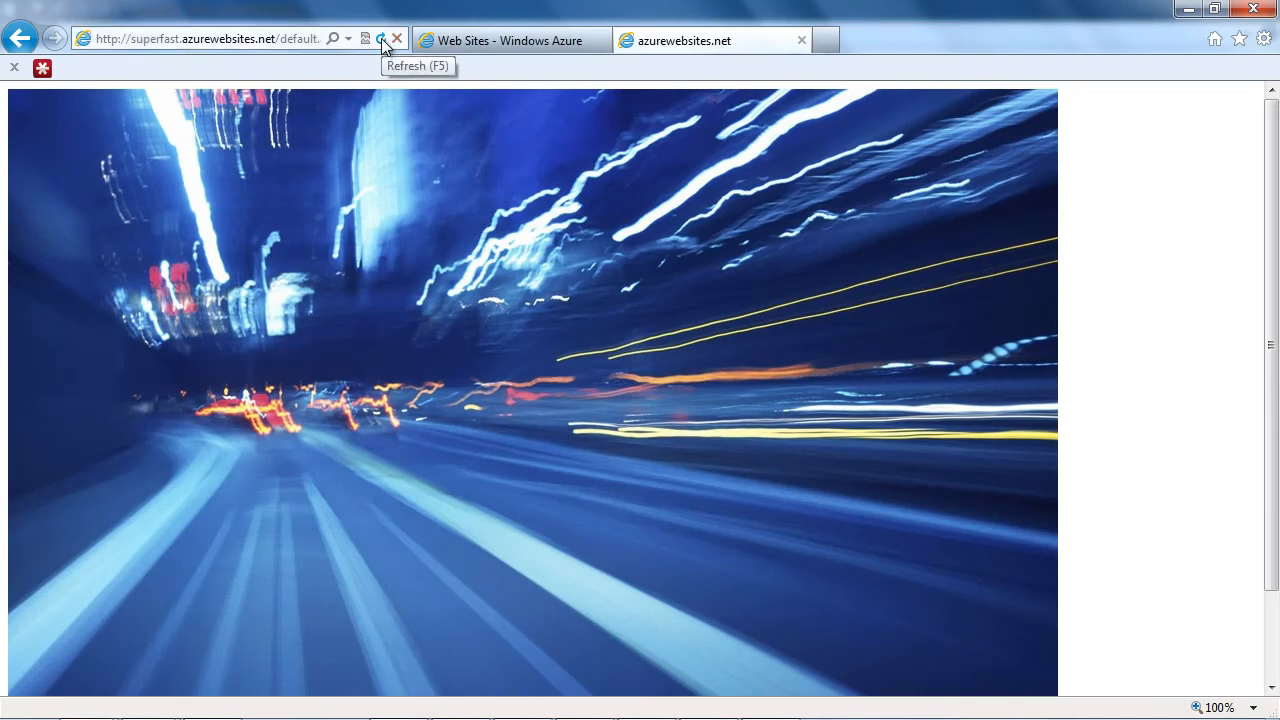
{"action": "left_click", "coordinate": [383, 42]}
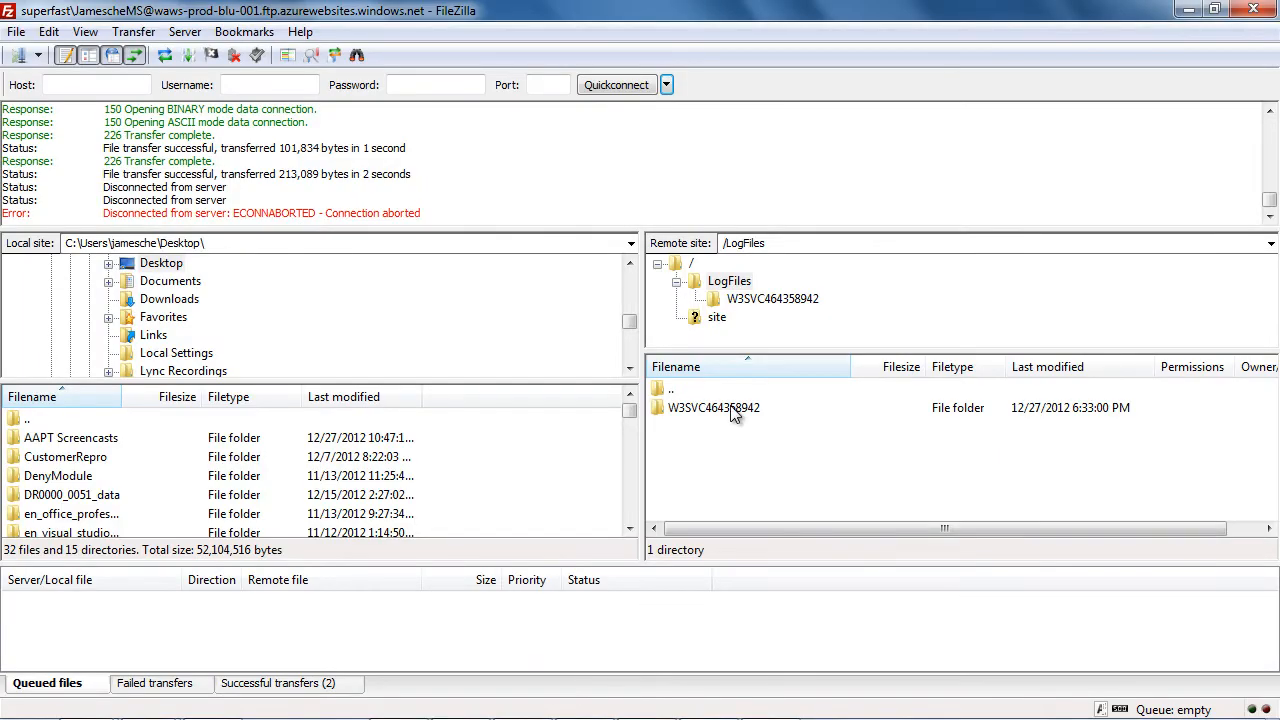
In FileZilla, open the remote W3SVC464358942 log folder and refresh its file listing.
{"action": "double_click", "coordinate": [656, 409]}
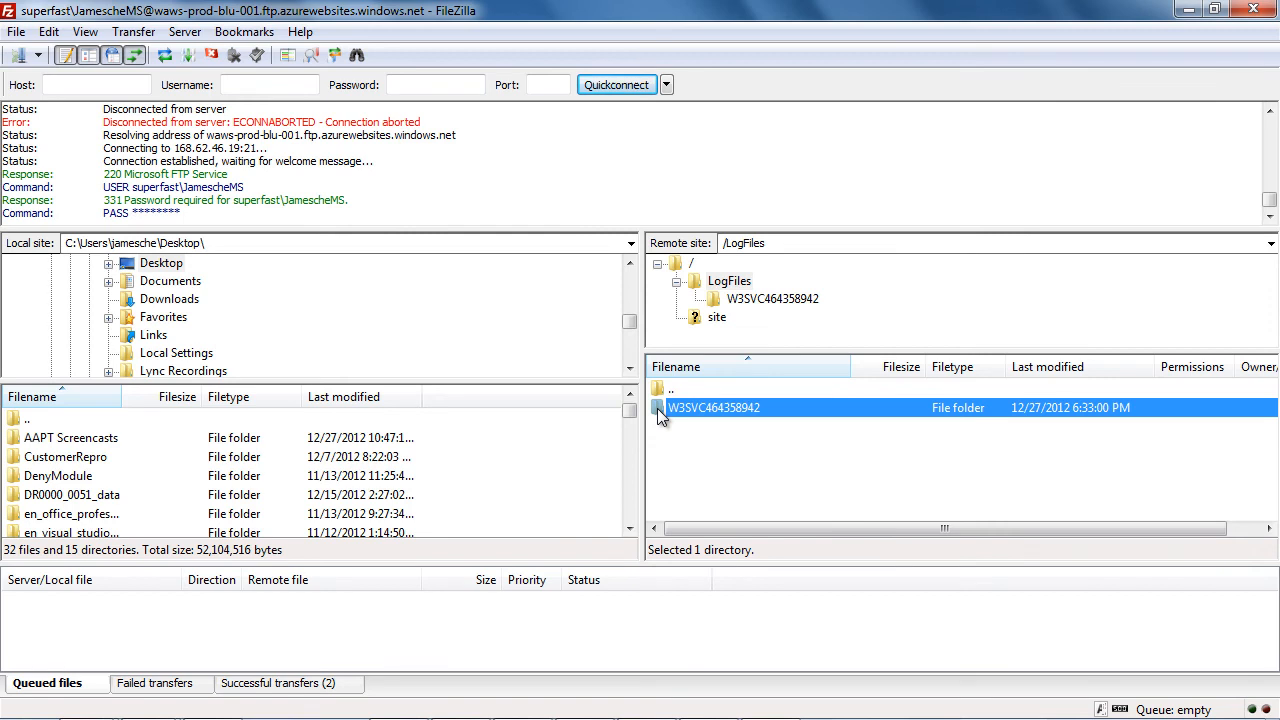
{"action": "right_click", "coordinate": [694, 468]}
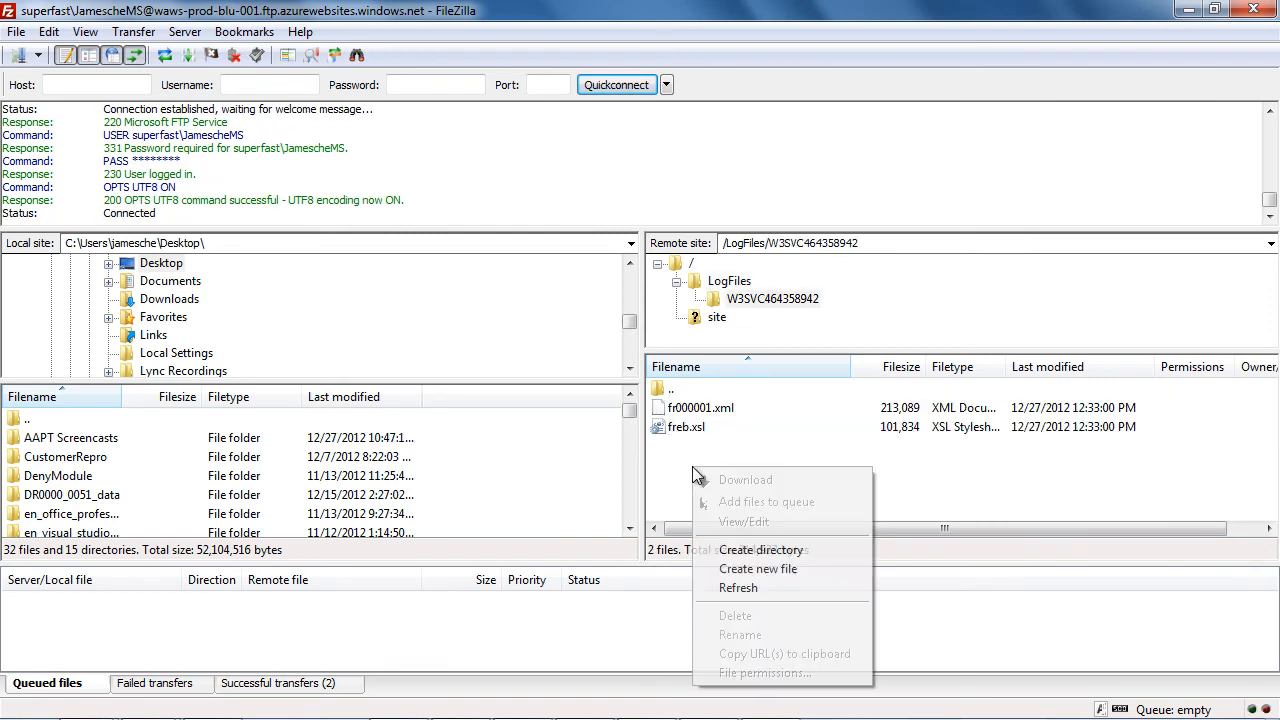
{"action": "left_click", "coordinate": [731, 590]}
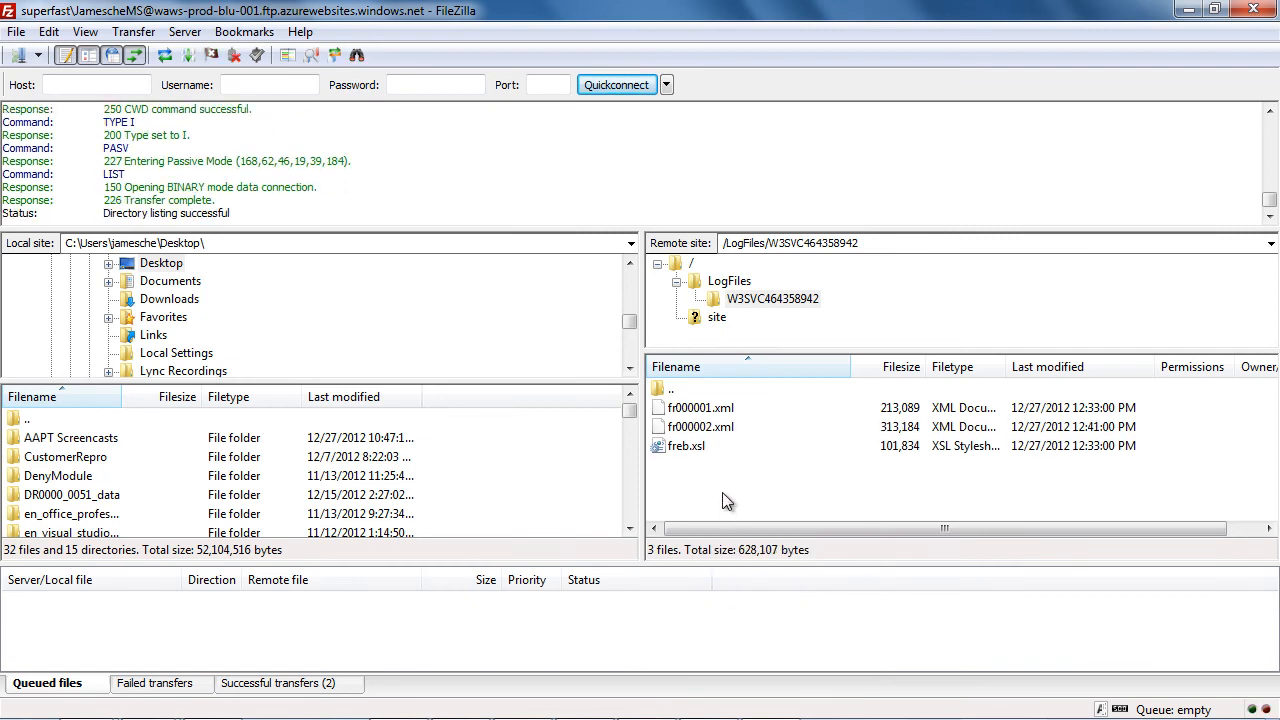
Download fr000002.xml from the remote log folder into the local W3SVC464358942 folder on the Desktop.
{"action": "left_click", "coordinate": [697, 430]}
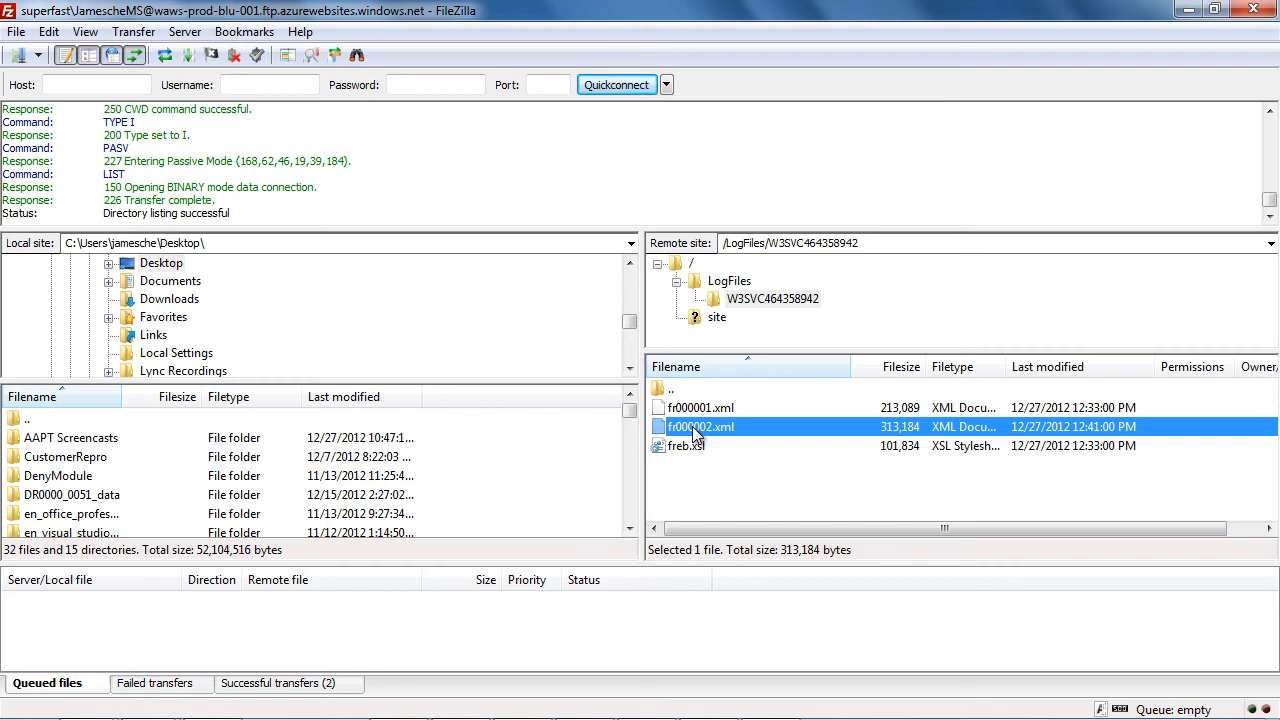
{"action": "left_click", "coordinate": [630, 528]}
{"action": "left_click", "coordinate": [630, 528]}
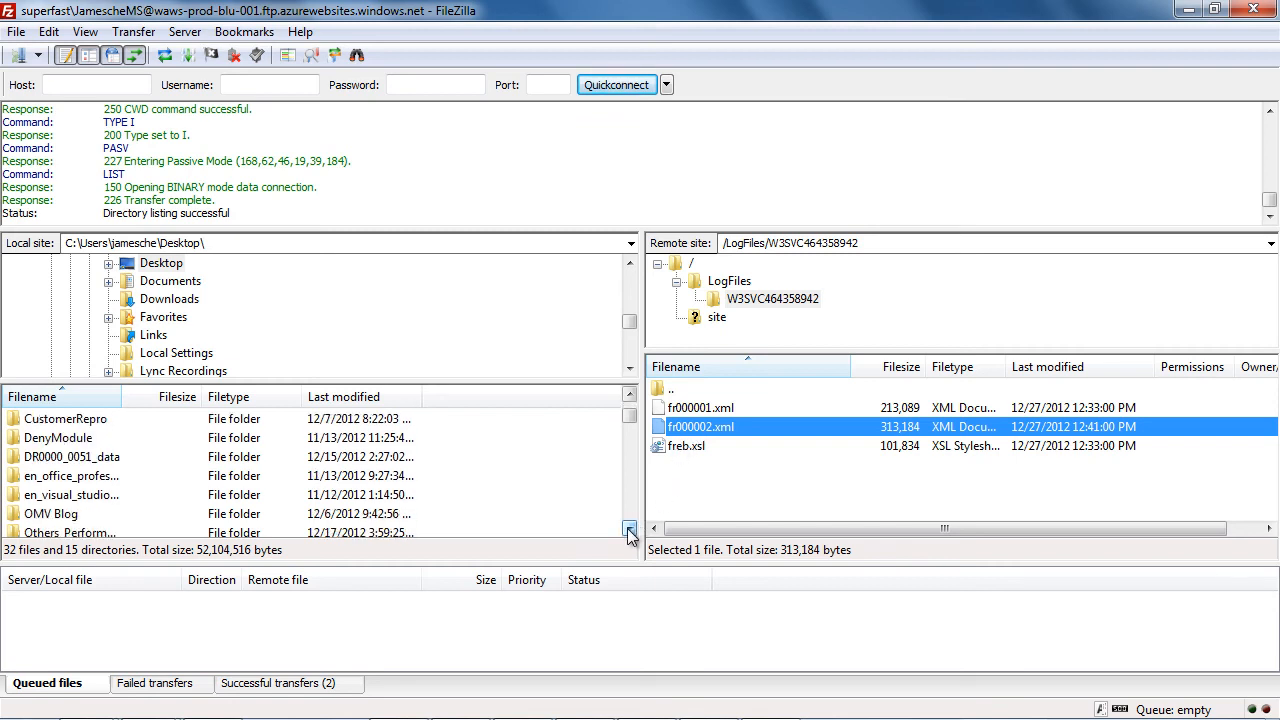
{"action": "left_click", "coordinate": [629, 530]}
{"action": "left_click", "coordinate": [629, 530]}
{"action": "left_click", "coordinate": [629, 530]}
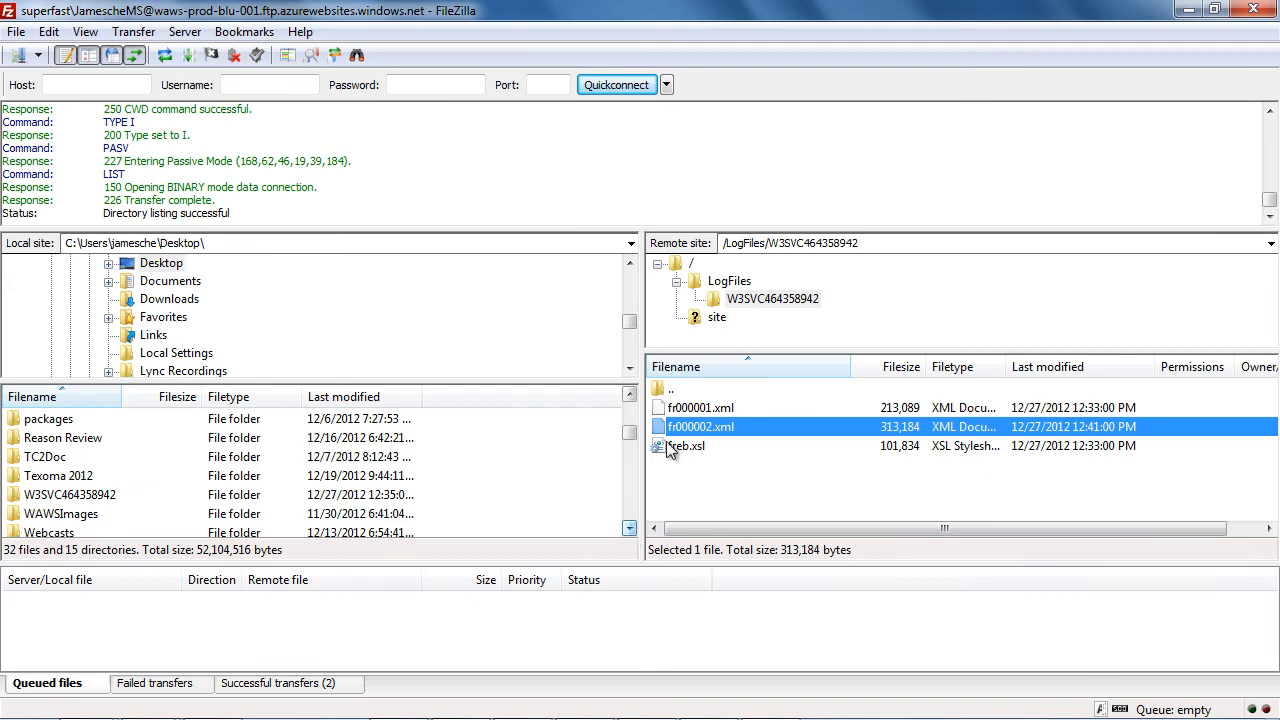
{"action": "left_click_drag", "start_coordinate": [678, 424], "coordinate": [111, 499]}
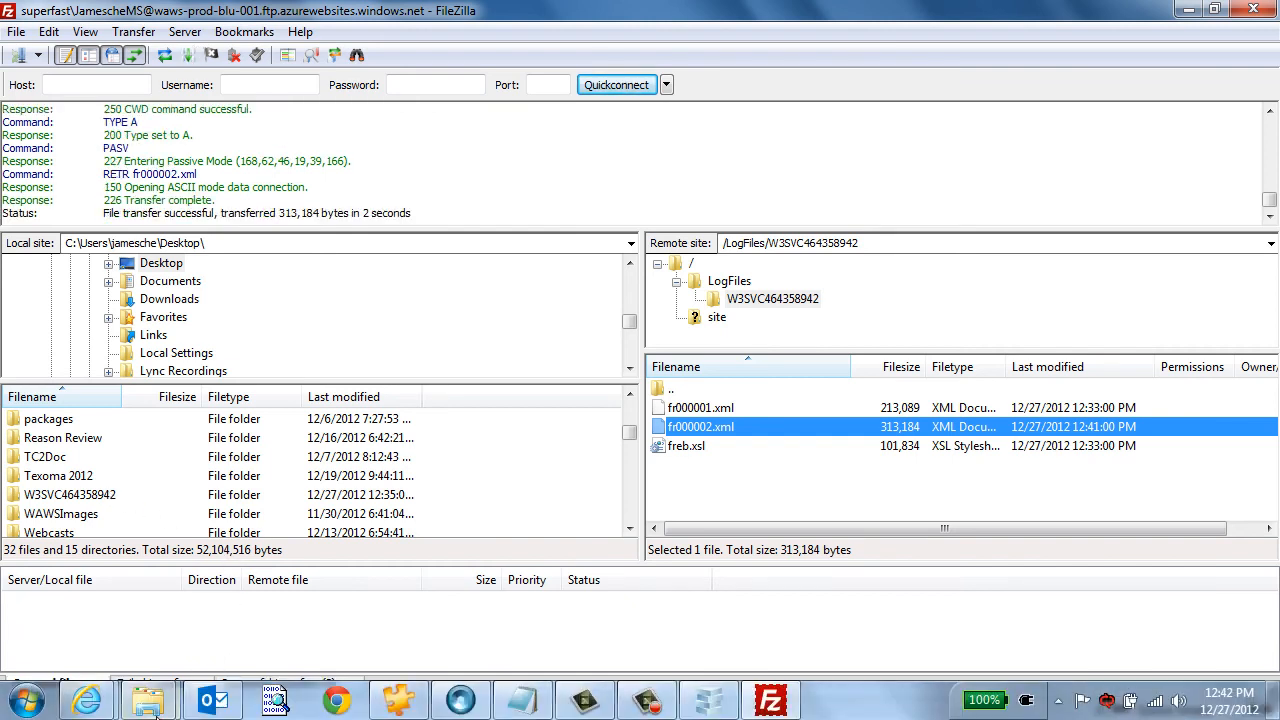
Open the downloaded fr000002.xml trace in the browser and examine the page load events and their times in Compact View.
{"action": "left_click", "coordinate": [150, 700]}
{"action": "left_click", "coordinate": [272, 625]}
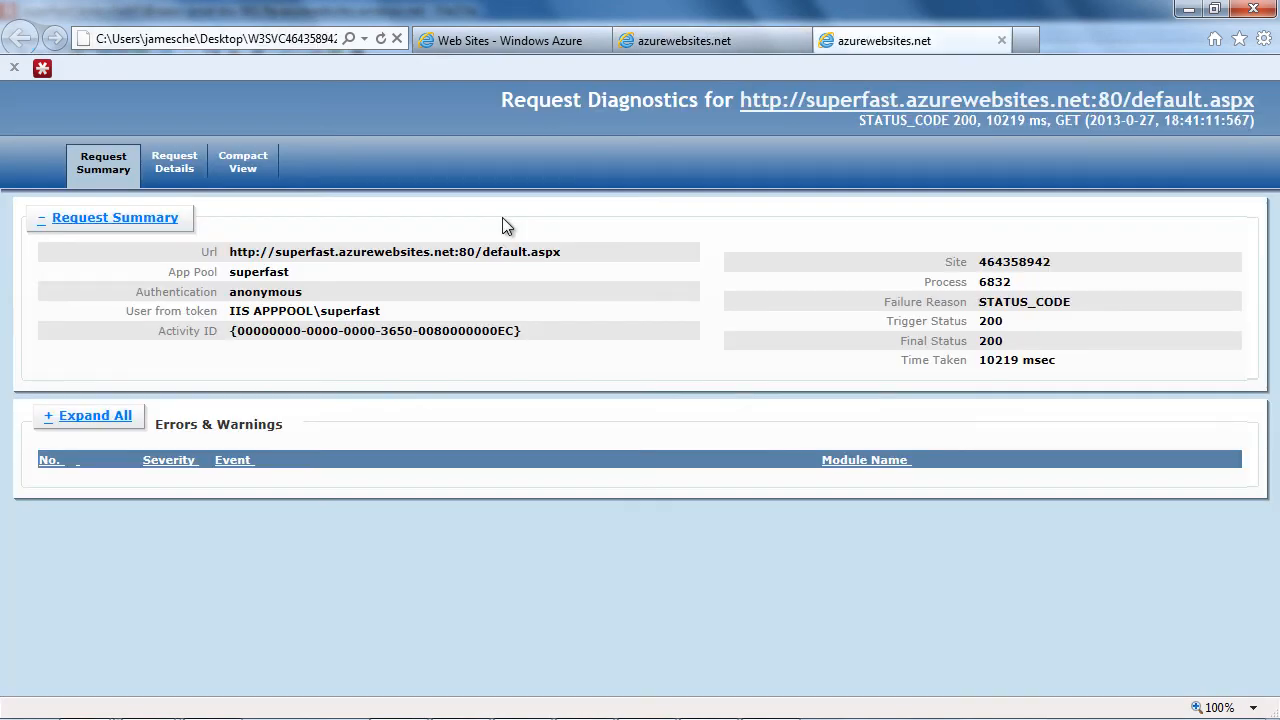
{"action": "left_click", "coordinate": [250, 168]}
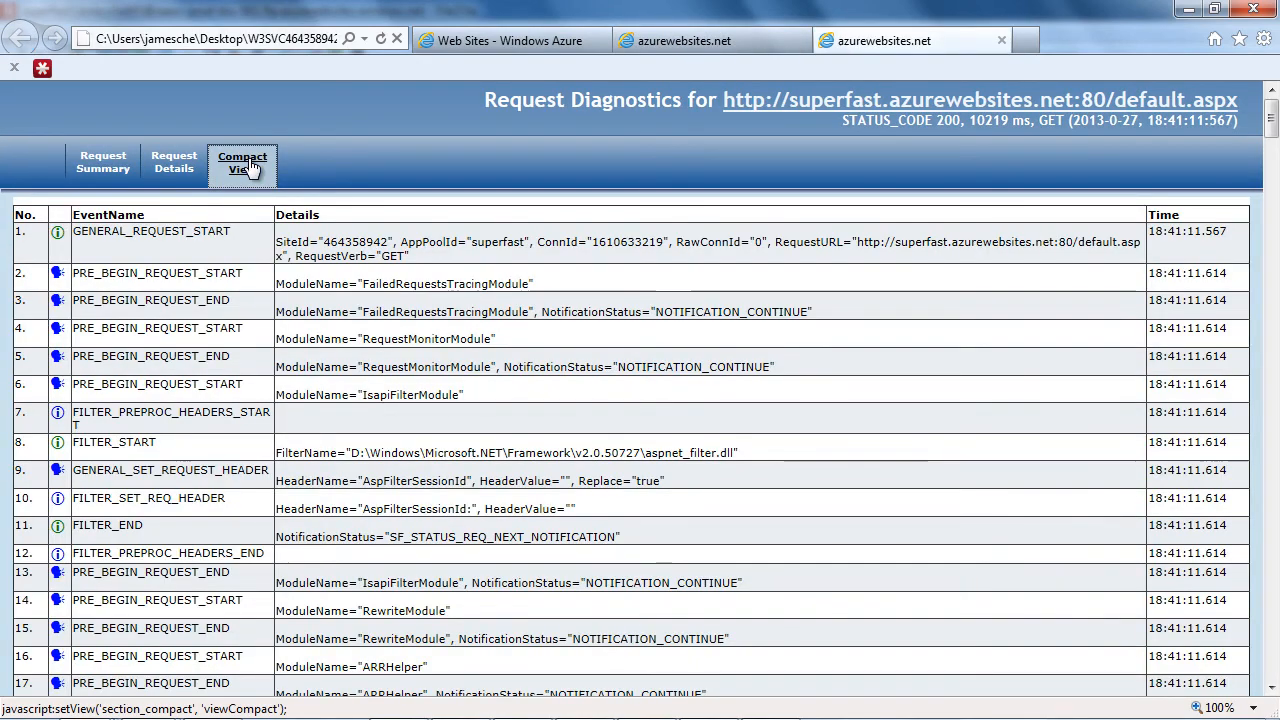
{"action": "left_click_drag", "start_coordinate": [1272, 126], "coordinate": [1272, 502]}
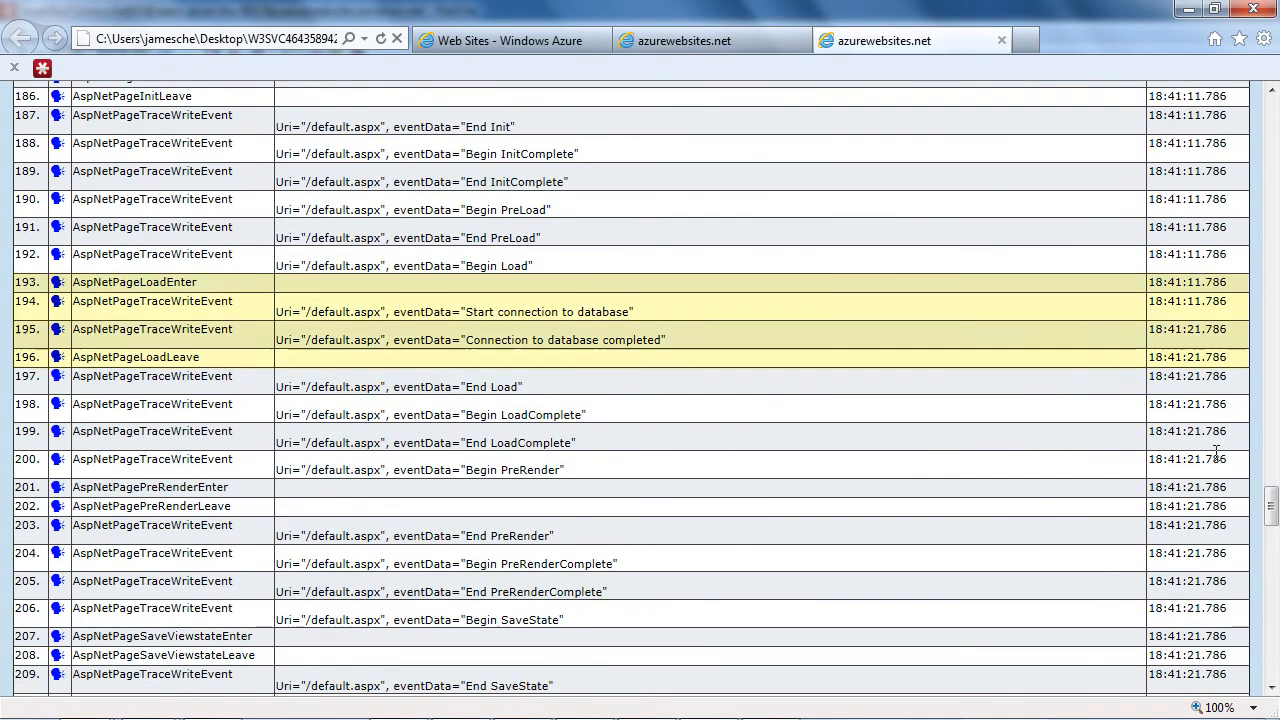